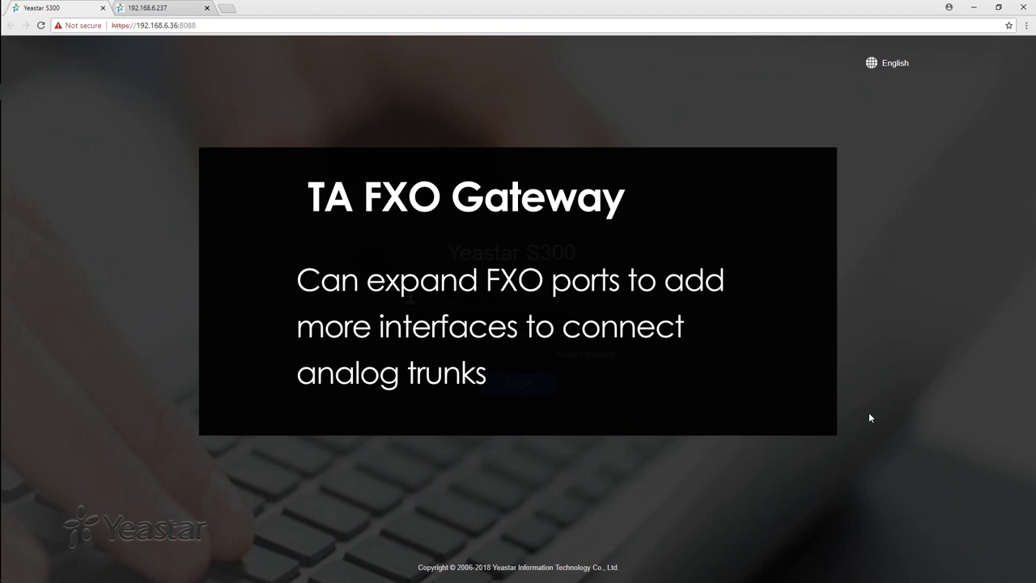
Step: Log in to the Yeastar S300 web interface at 192.168.6.36
{"action": "left_click", "coordinate": [179, 9]}
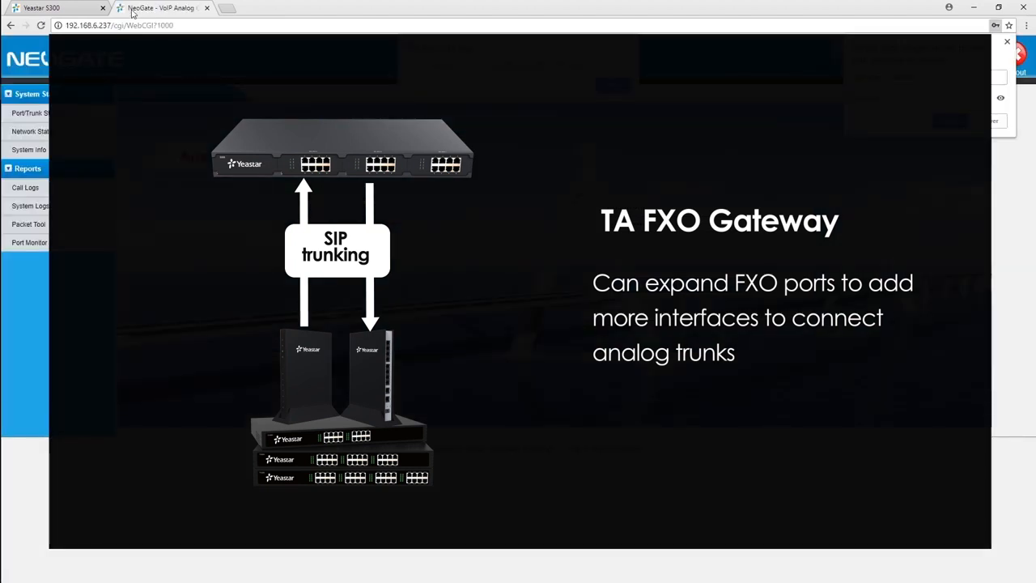
{"action": "left_click", "coordinate": [73, 8]}
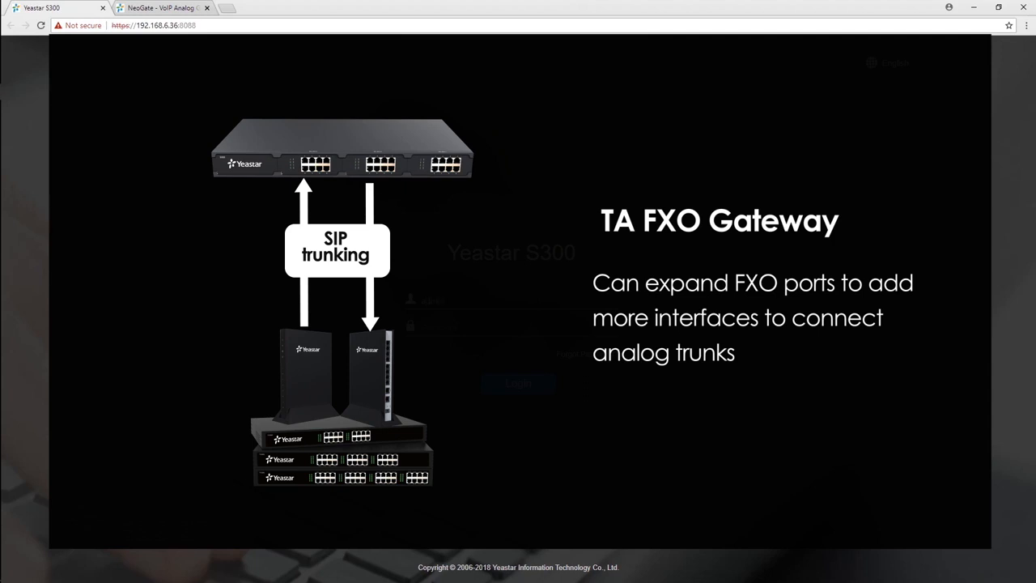
{"action": "left_click", "coordinate": [520, 385]}
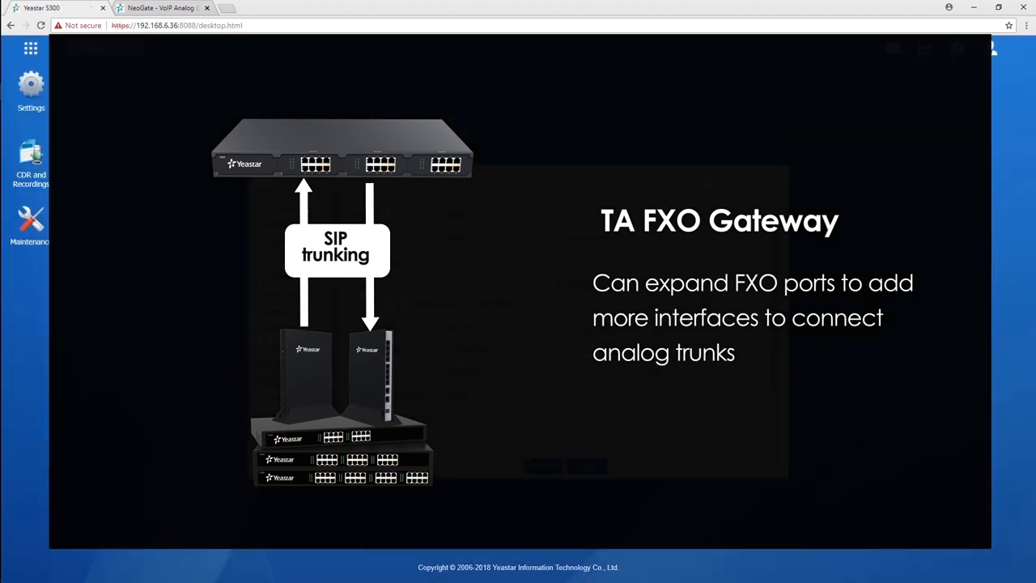
{"action": "left_click", "coordinate": [169, 10]}
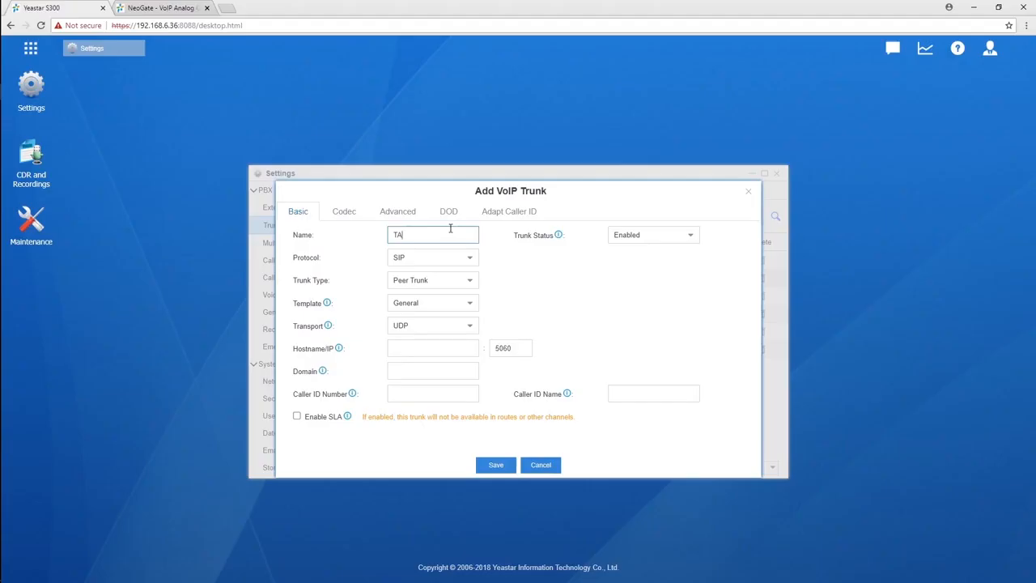
Step: Name the new SIP peer trunk TA410, set its hostname and domain to 192.168.6.237, and save it
{"action": "type", "text": "410"}
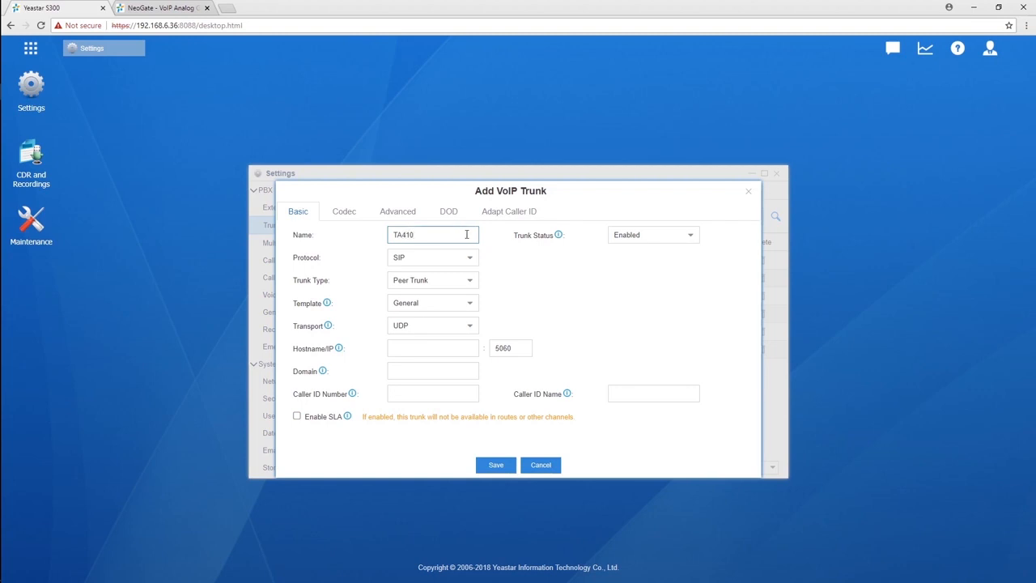
{"action": "left_click", "coordinate": [465, 346]}
{"action": "type", "text": "19"}
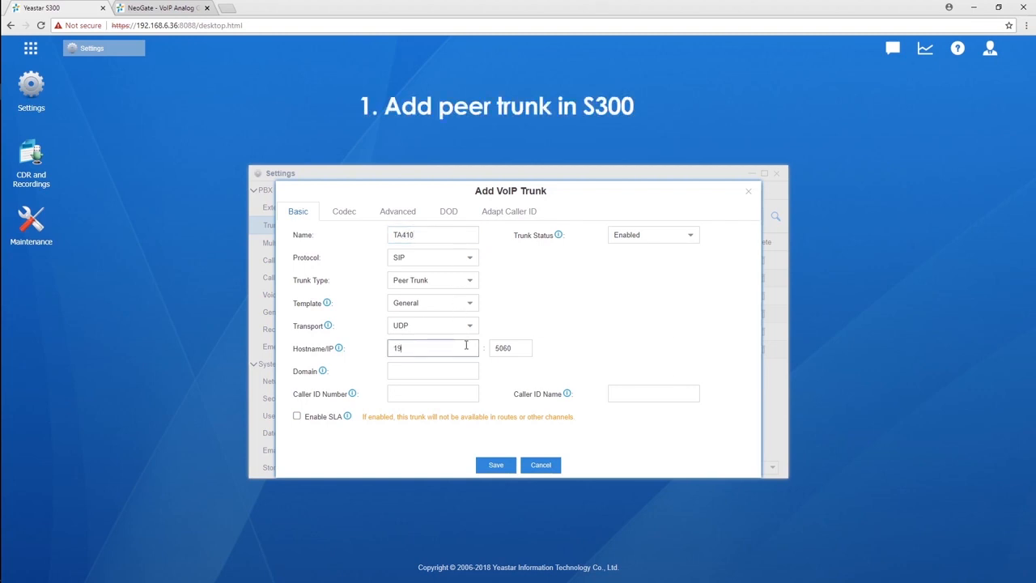
{"action": "type", "text": "2.168.6.237"}
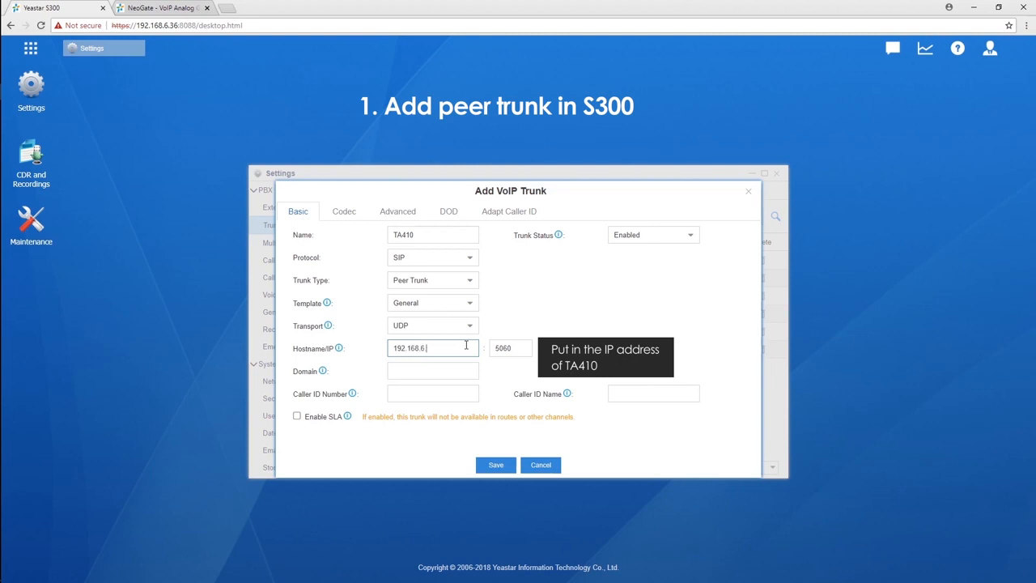
{"action": "left_click", "coordinate": [458, 370]}
{"action": "type", "text": "192.168.6.237"}
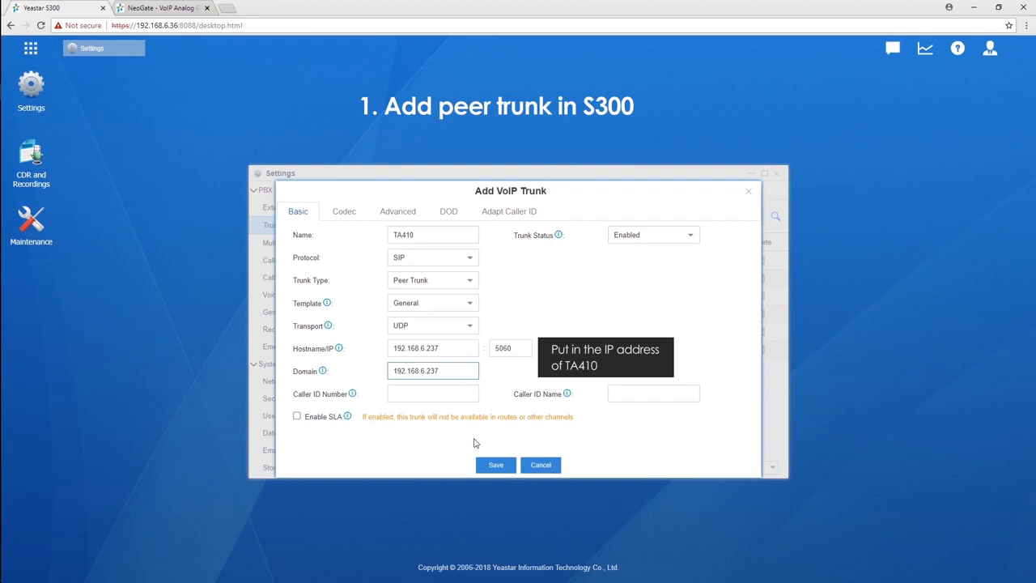
{"action": "left_click", "coordinate": [495, 465]}
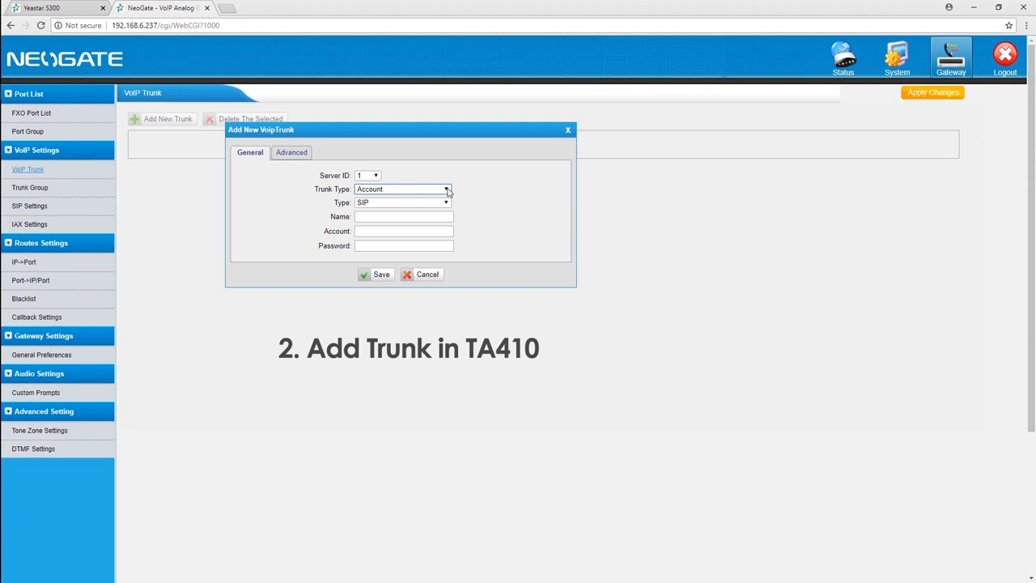
Step: In the gateway's new VoIP trunk, set the trunk type to Service Provider, with provider name S300 and hostname 192.168.6.36
{"action": "left_click", "coordinate": [447, 189]}
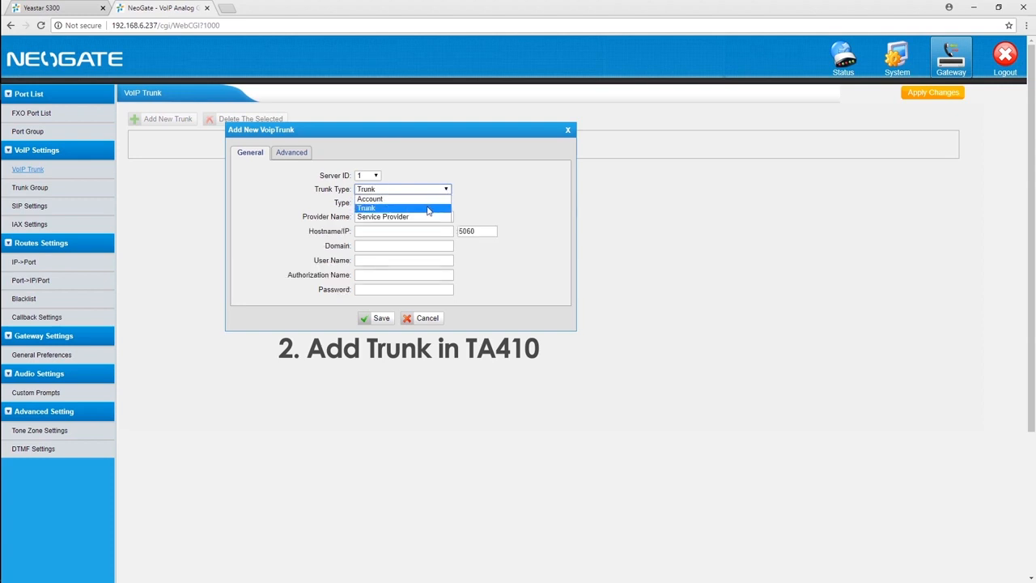
{"action": "left_click", "coordinate": [422, 216]}
{"action": "left_click", "coordinate": [421, 217]}
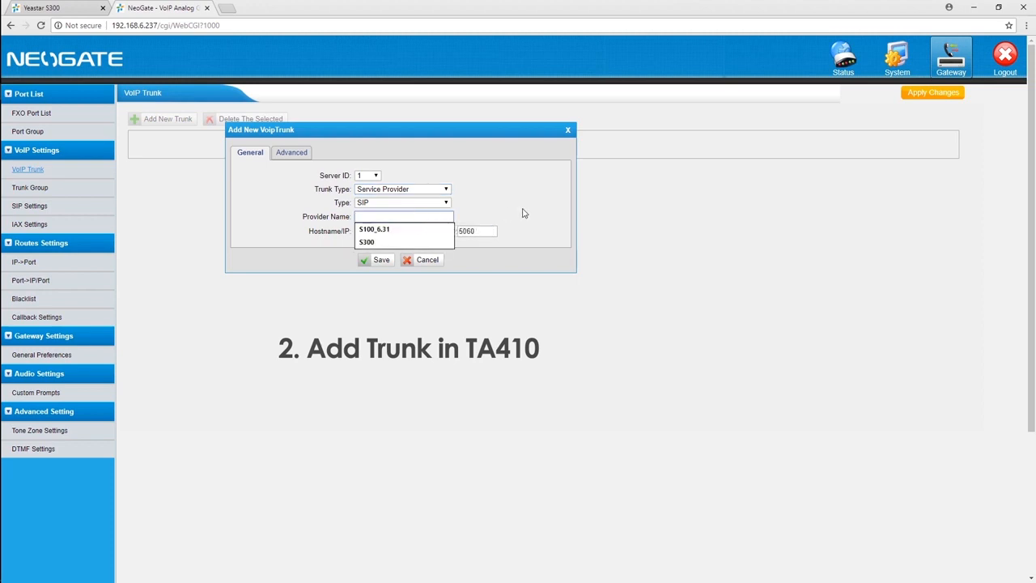
{"action": "left_click", "coordinate": [404, 242]}
{"action": "left_click", "coordinate": [409, 231]}
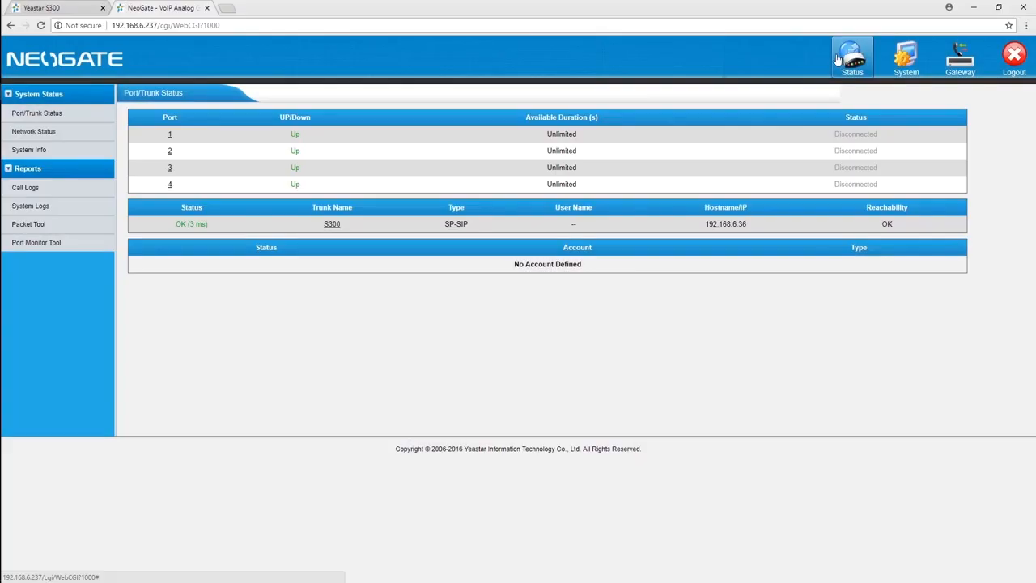
Step: Switch to the S300 interface and start a new outbound route named to_TA410
{"action": "left_click", "coordinate": [53, 10]}
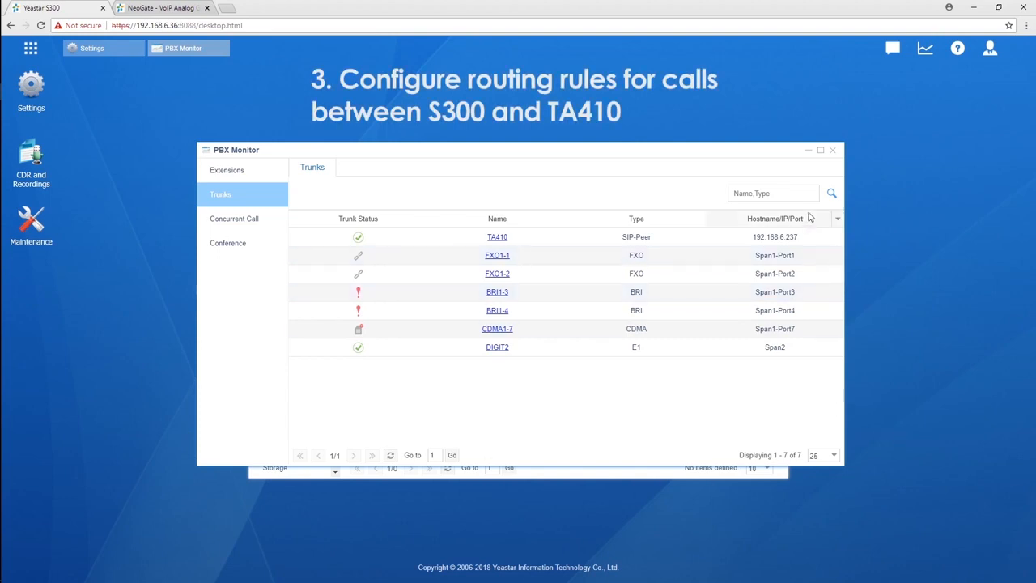
{"action": "left_click", "coordinate": [832, 151]}
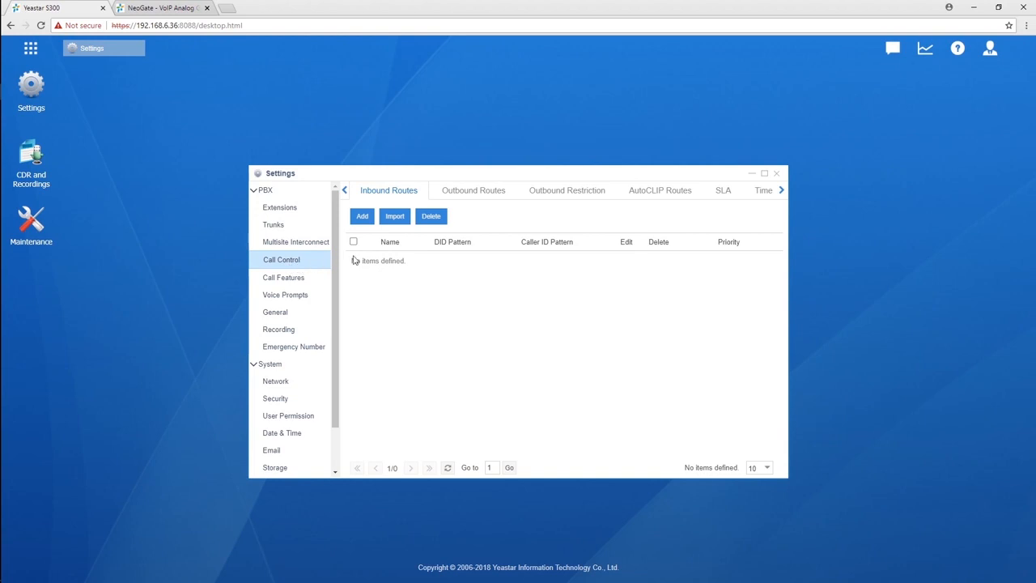
{"action": "left_click", "coordinate": [459, 193]}
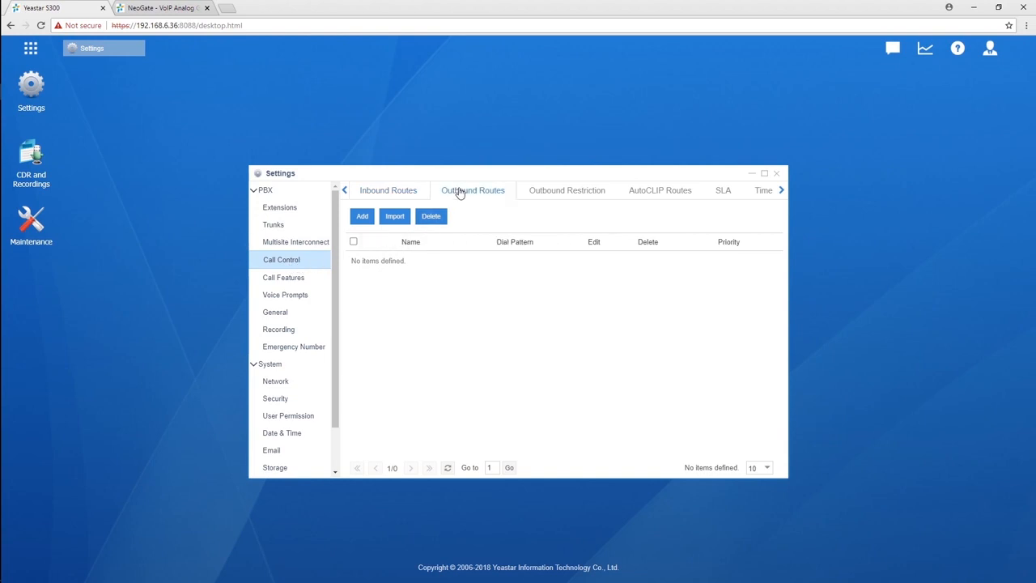
{"action": "left_click", "coordinate": [363, 215]}
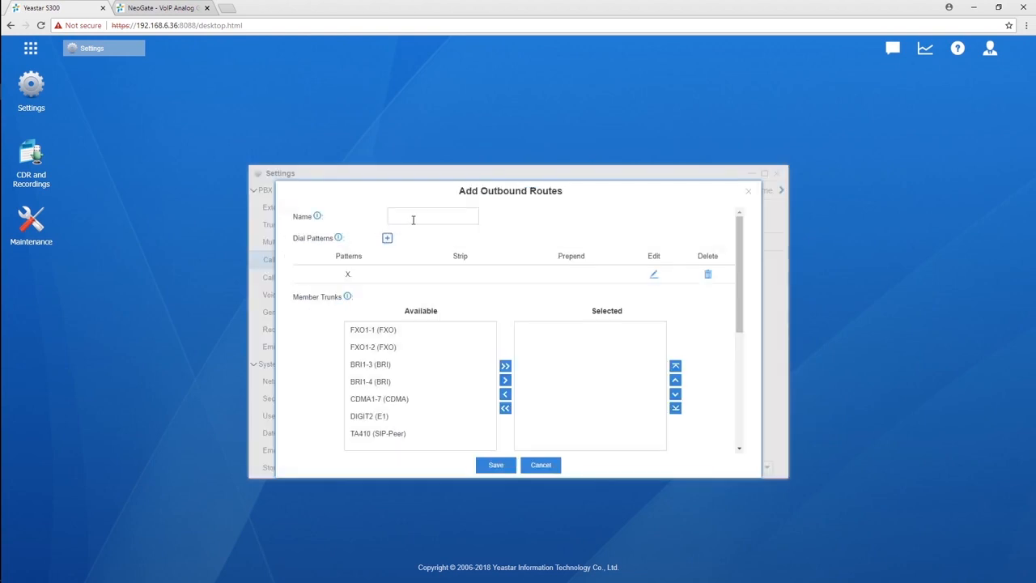
{"action": "left_click", "coordinate": [413, 220]}
{"action": "type", "text": "to_TA410"}
Step: Assign the TA410 SIP peer trunk and all available extensions to the outbound route and save it
{"action": "left_click", "coordinate": [460, 432]}
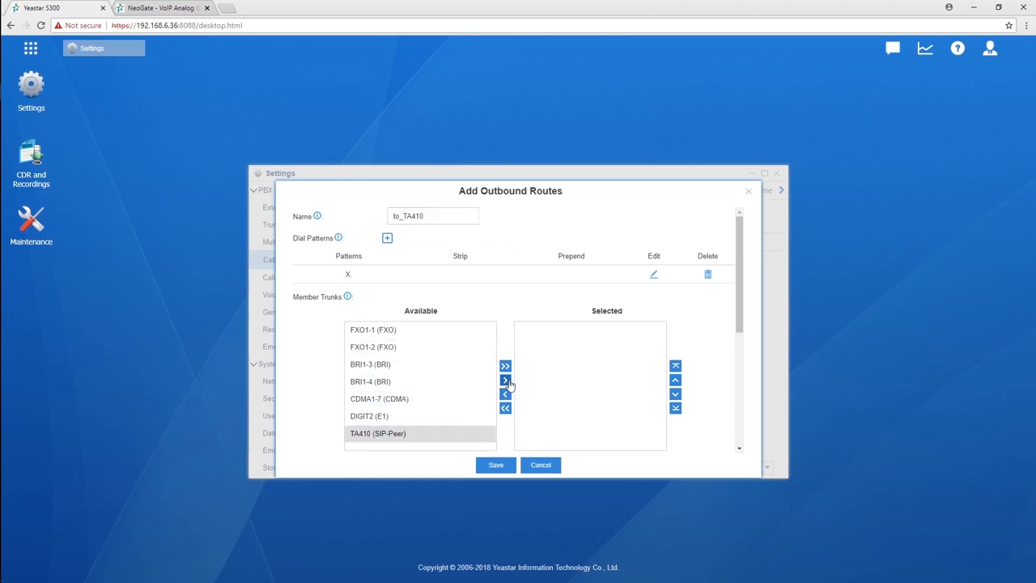
{"action": "left_click", "coordinate": [505, 379]}
{"action": "scroll", "coordinate": [690, 361], "scroll_direction": "down", "scroll_amount": 2}
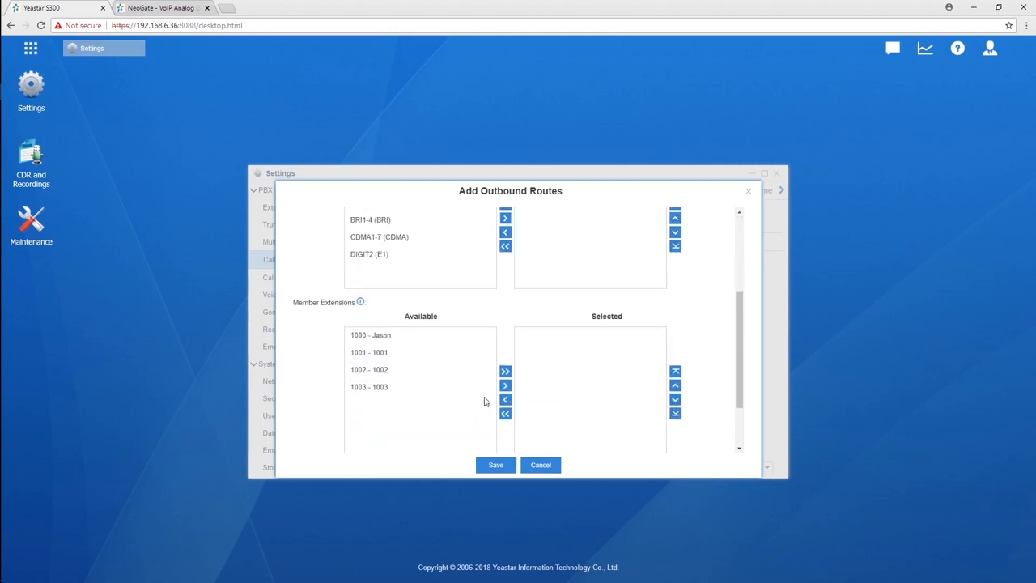
{"action": "left_click", "coordinate": [505, 371]}
{"action": "left_click", "coordinate": [495, 465]}
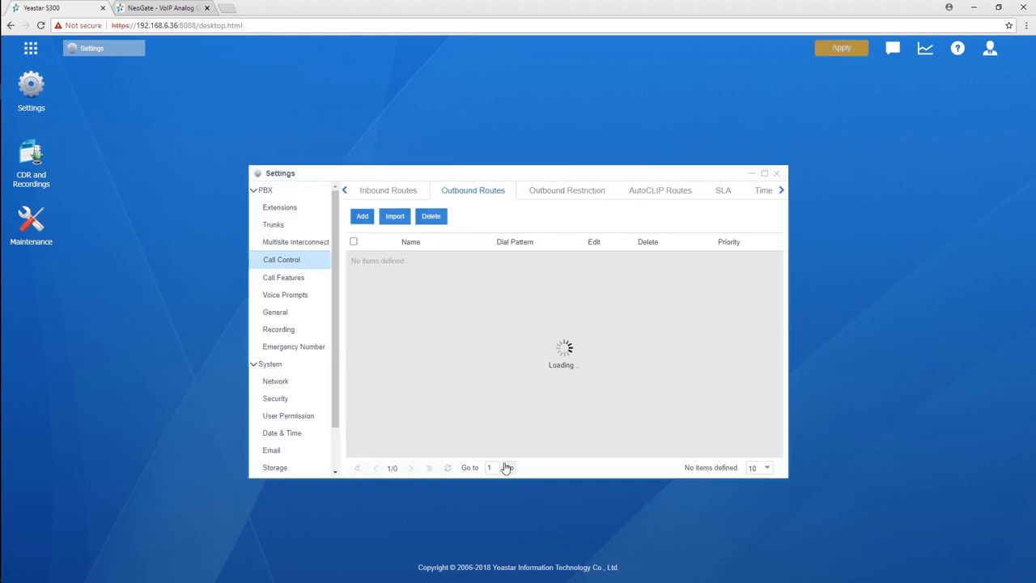
Step: Switch to the NeoGate gateway and create a port group named forS300 containing all four FXO ports
{"action": "key", "text": "ctrl+Tab"}
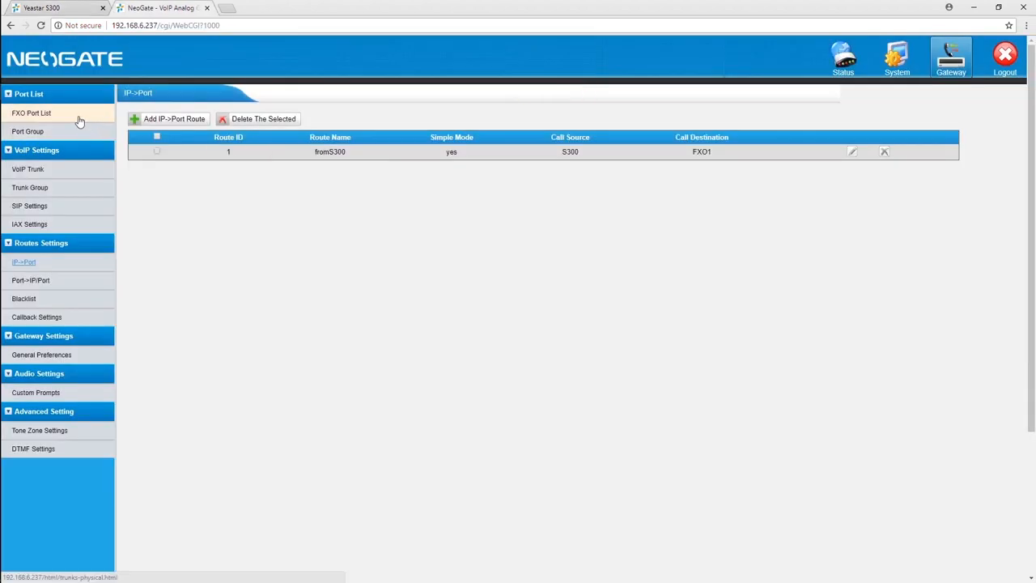
{"action": "left_click", "coordinate": [79, 121]}
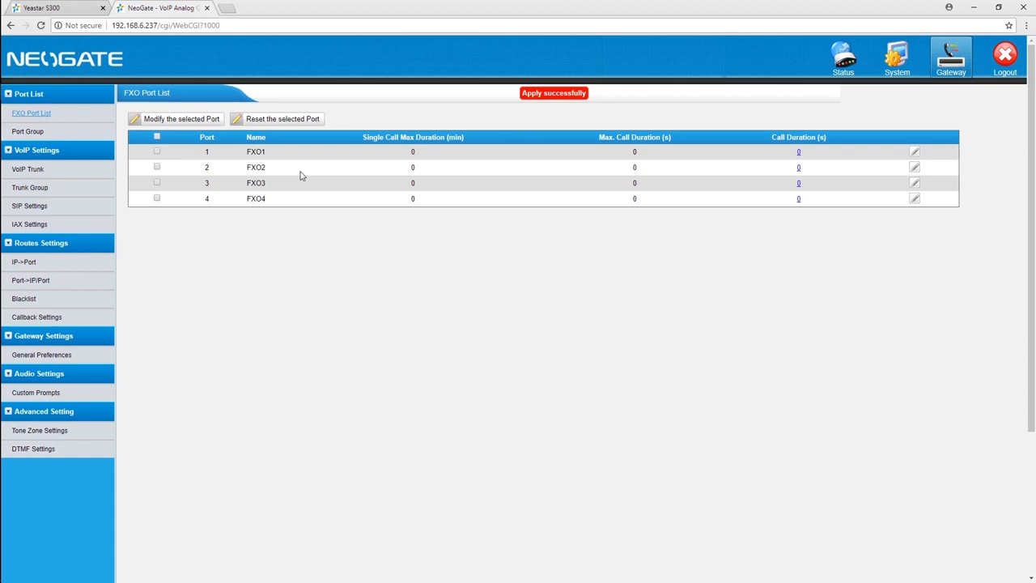
{"action": "left_click", "coordinate": [60, 134]}
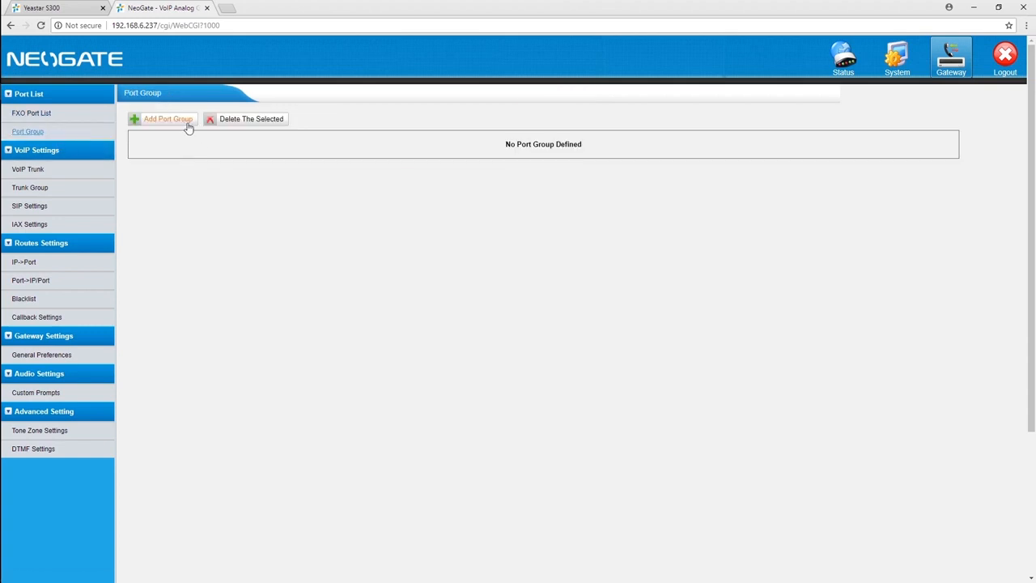
{"action": "left_click", "coordinate": [187, 123]}
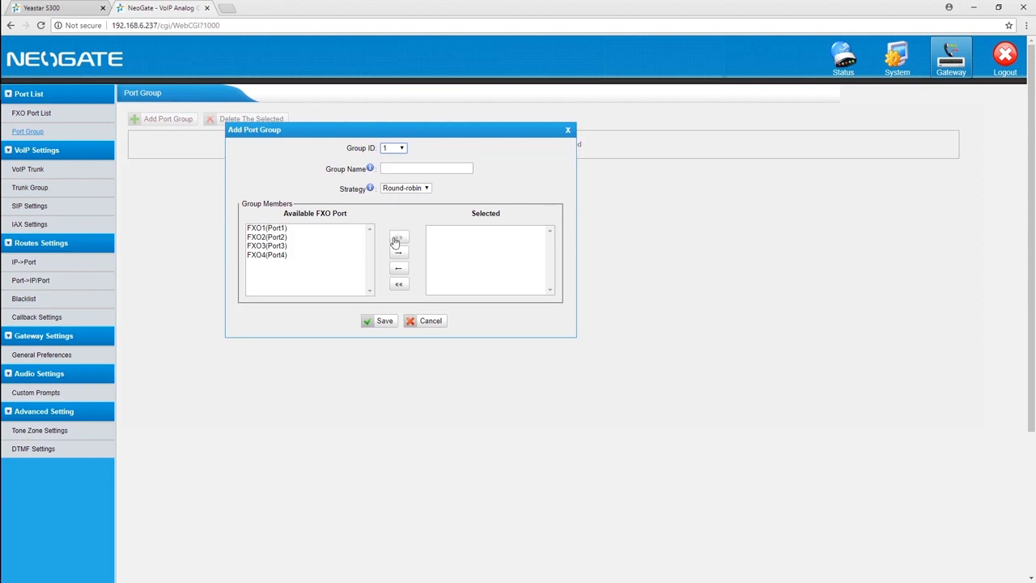
{"action": "left_click", "coordinate": [399, 239]}
{"action": "left_click", "coordinate": [429, 168]}
{"action": "type", "text": "forS300"}
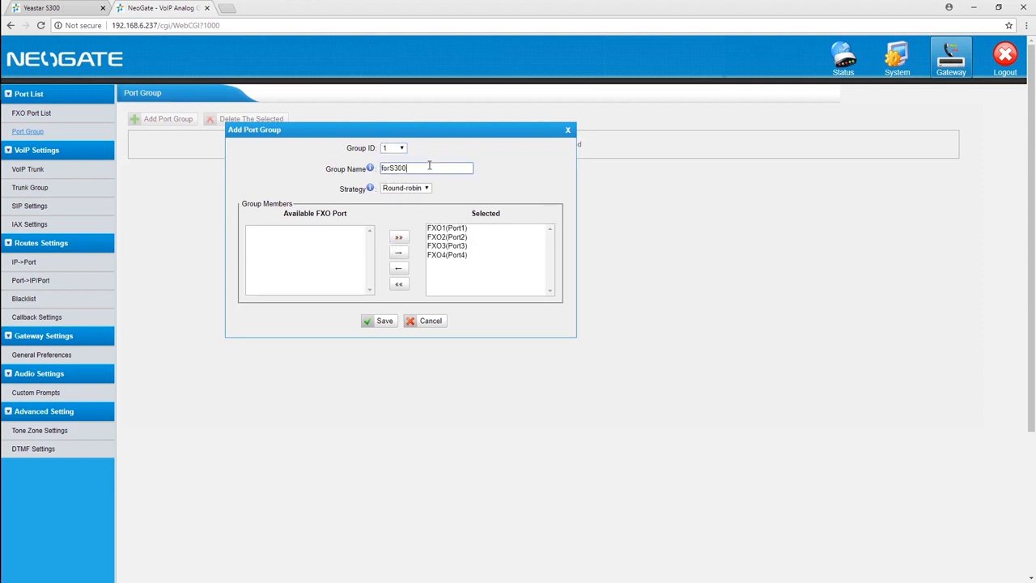
Step: Save the forS300 port group with the Round-robin strategy and apply the changes to the gateway
{"action": "left_click", "coordinate": [426, 188]}
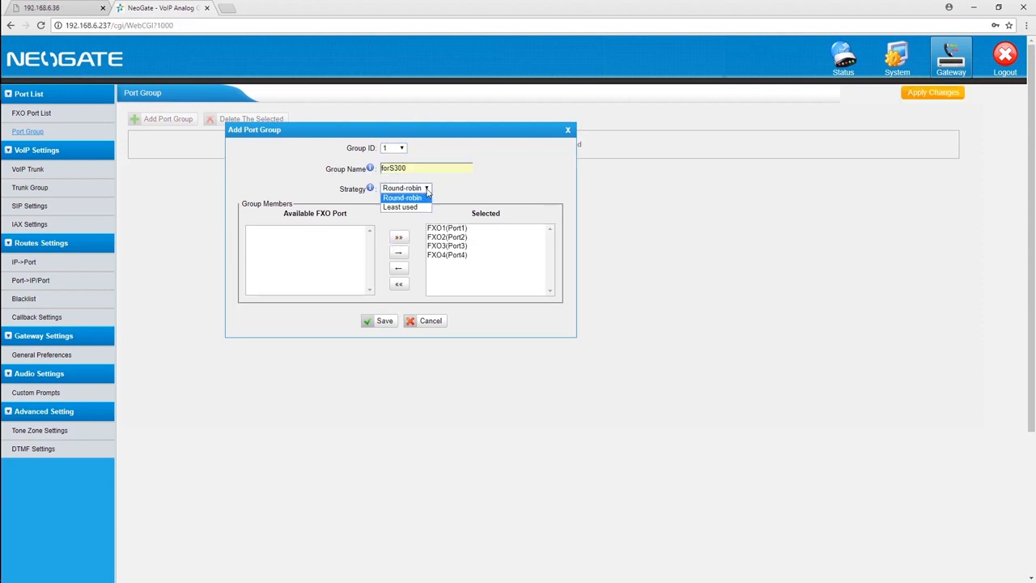
{"action": "left_click", "coordinate": [413, 207]}
{"action": "left_click", "coordinate": [385, 321]}
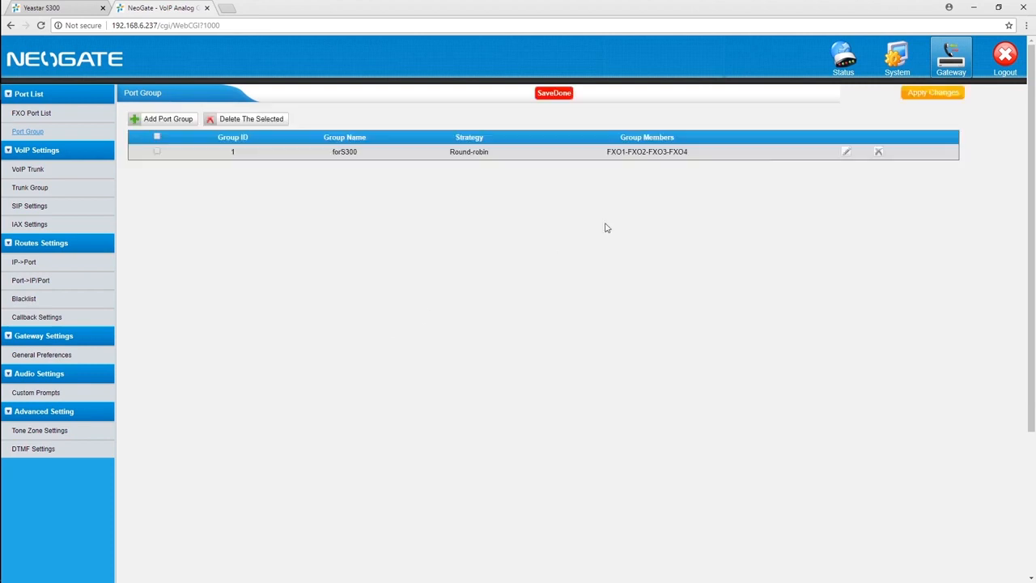
{"action": "left_click", "coordinate": [908, 94]}
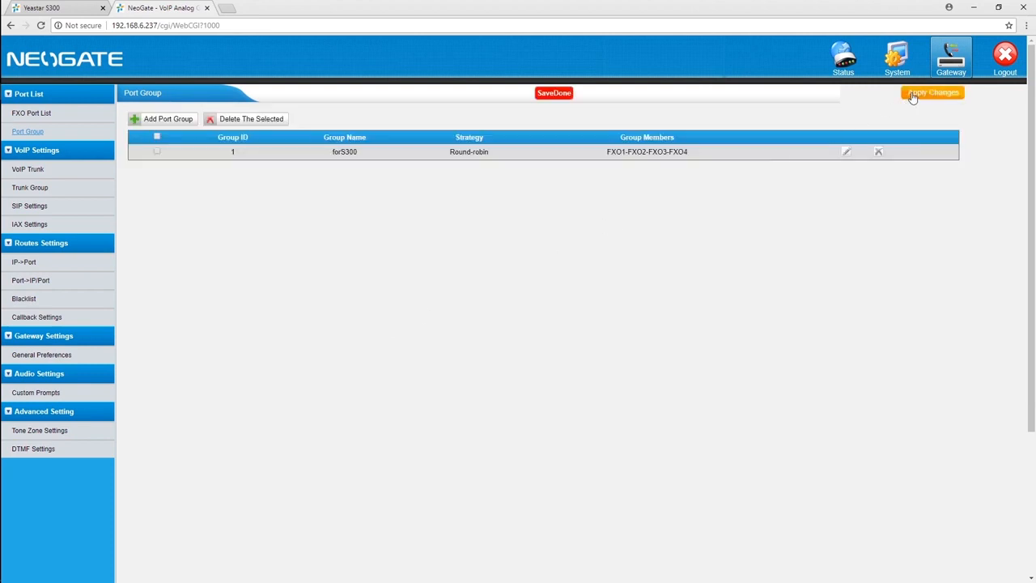
Step: Add an IP->Port route named fromS300 with call source SPS -- S300 and call destination Port Group1 -- forS300
{"action": "left_click", "coordinate": [72, 262]}
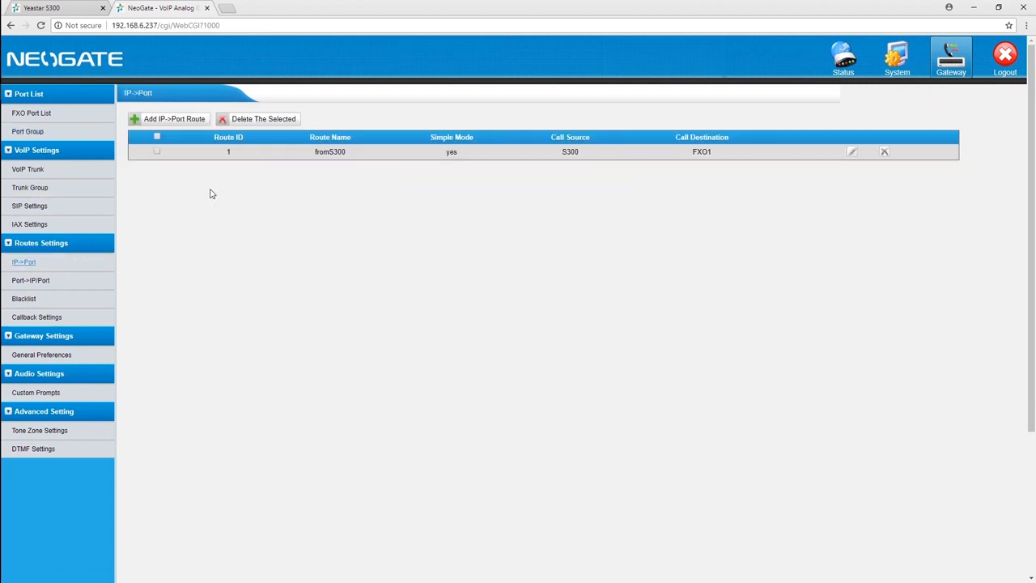
{"action": "left_click", "coordinate": [183, 120]}
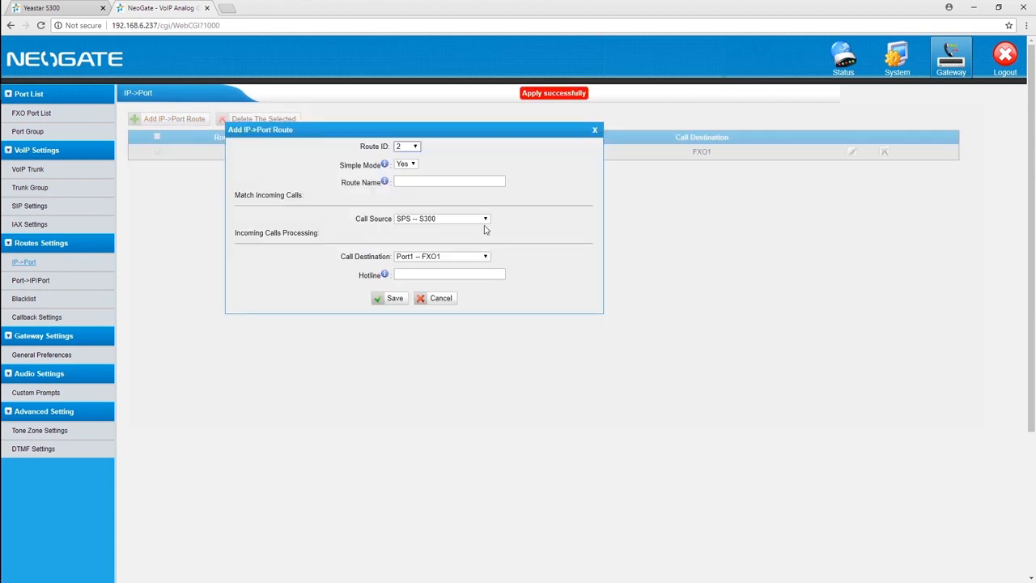
{"action": "left_click", "coordinate": [485, 256]}
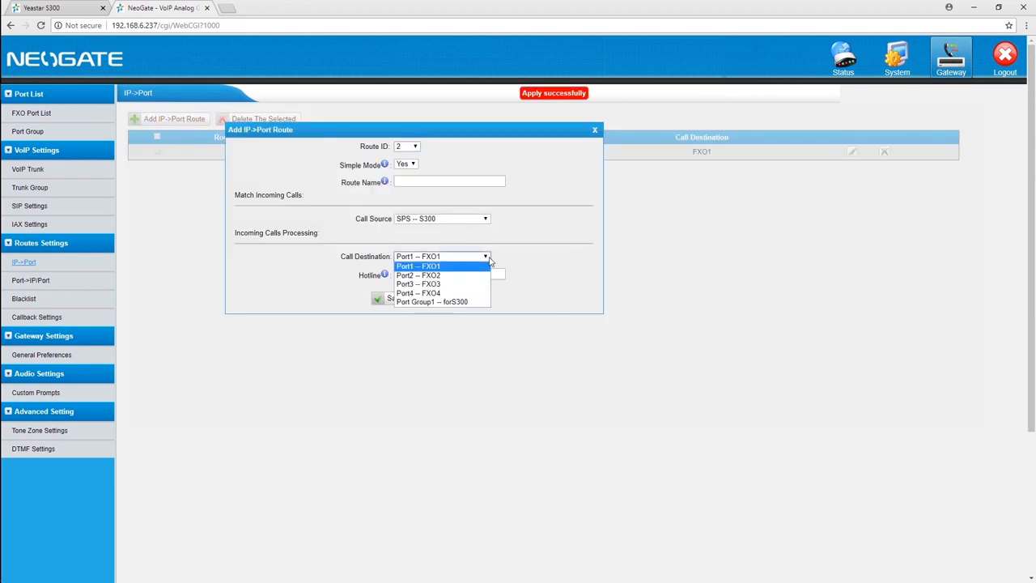
{"action": "left_click", "coordinate": [474, 305]}
{"action": "left_click", "coordinate": [478, 185]}
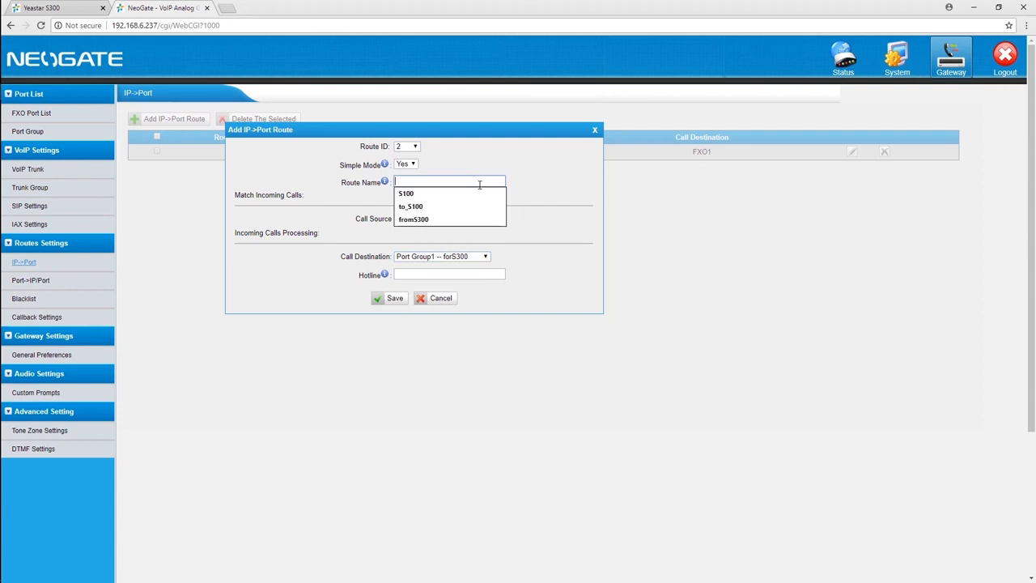
{"action": "left_click", "coordinate": [458, 225]}
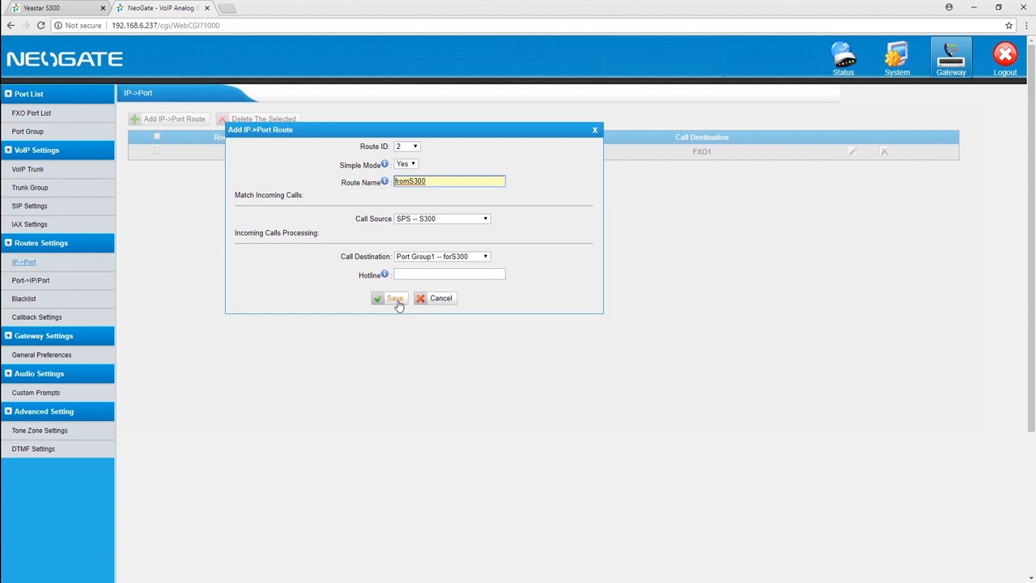
Step: Set the route's Simple Mode to No to view the advanced options, and return it to Yes
{"action": "left_click", "coordinate": [413, 165]}
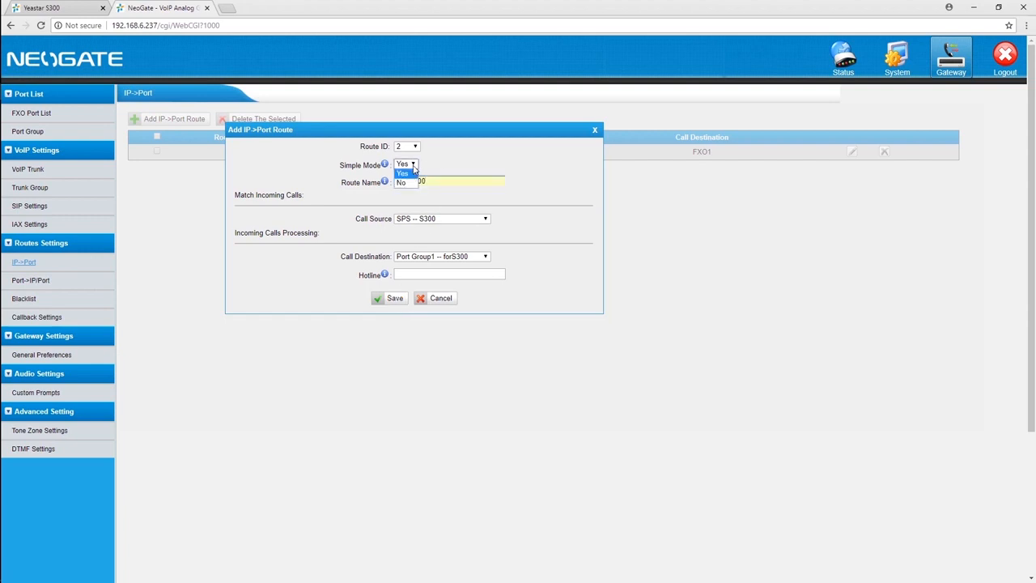
{"action": "left_click", "coordinate": [405, 183]}
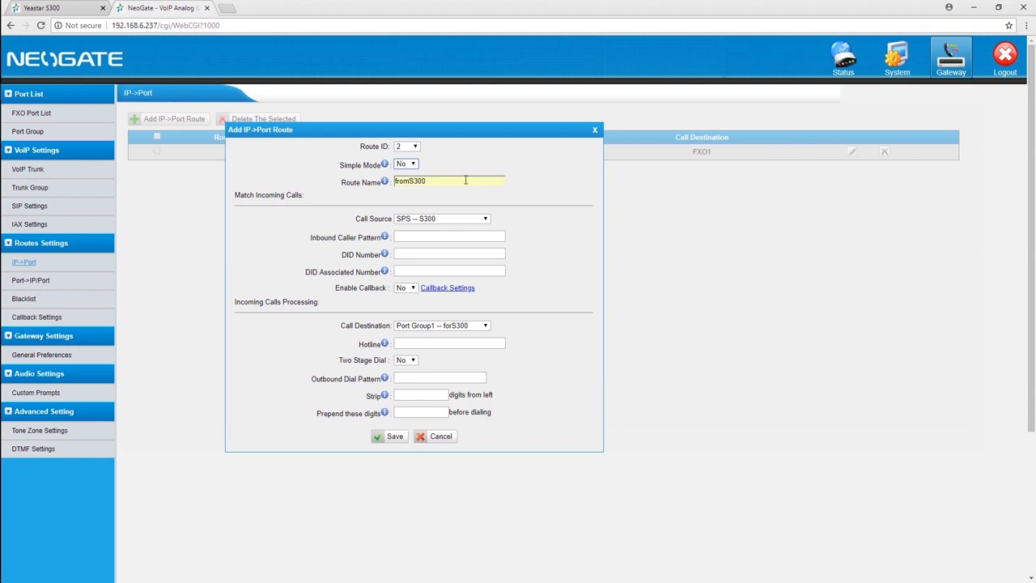
{"action": "left_click", "coordinate": [414, 164]}
{"action": "left_click", "coordinate": [405, 174]}
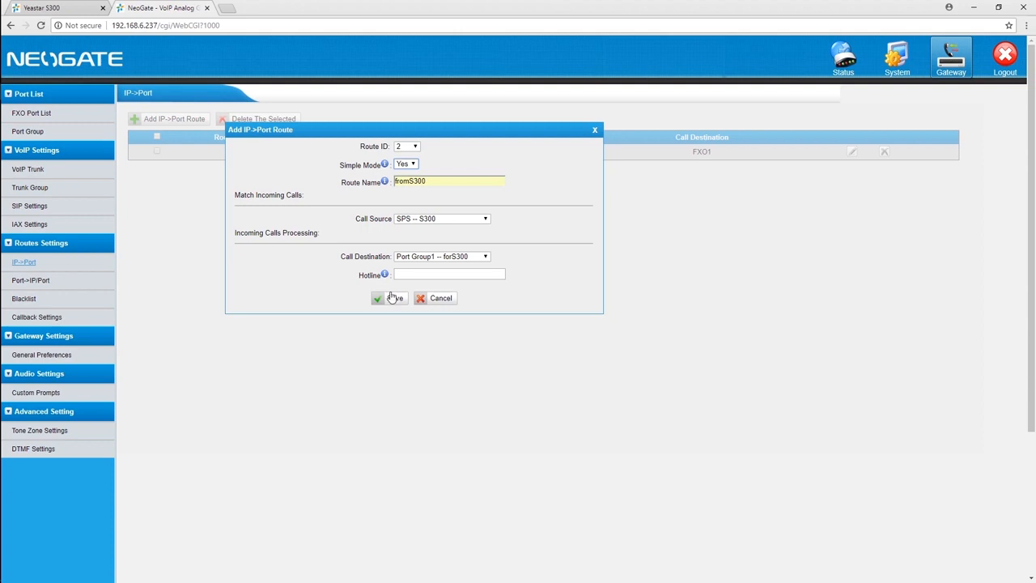
Step: Rename the new IP->Port route as fromS300_1, save it and apply the changes to the gateway
{"action": "left_click", "coordinate": [470, 182]}
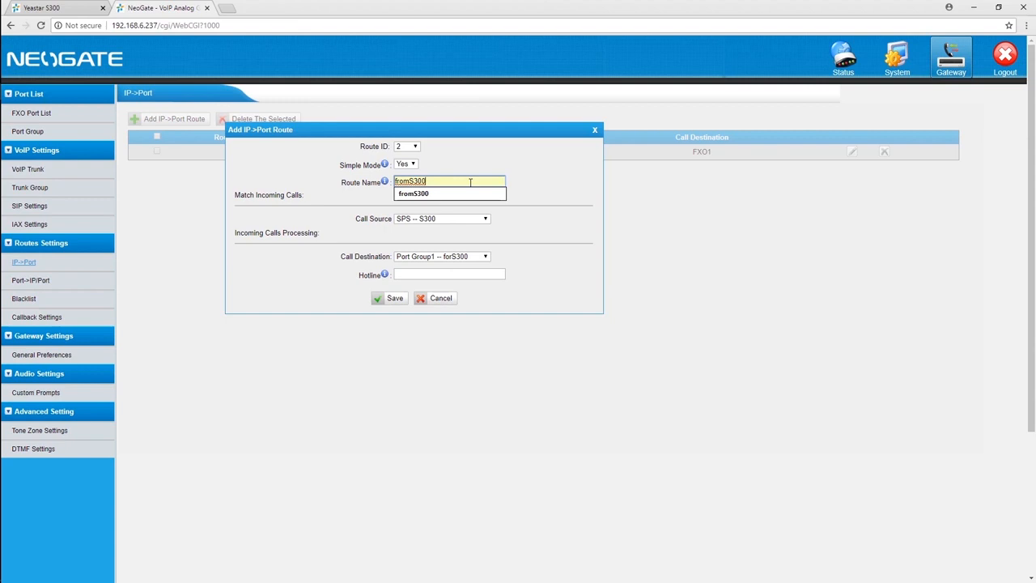
{"action": "type", "text": "fromS300_1"}
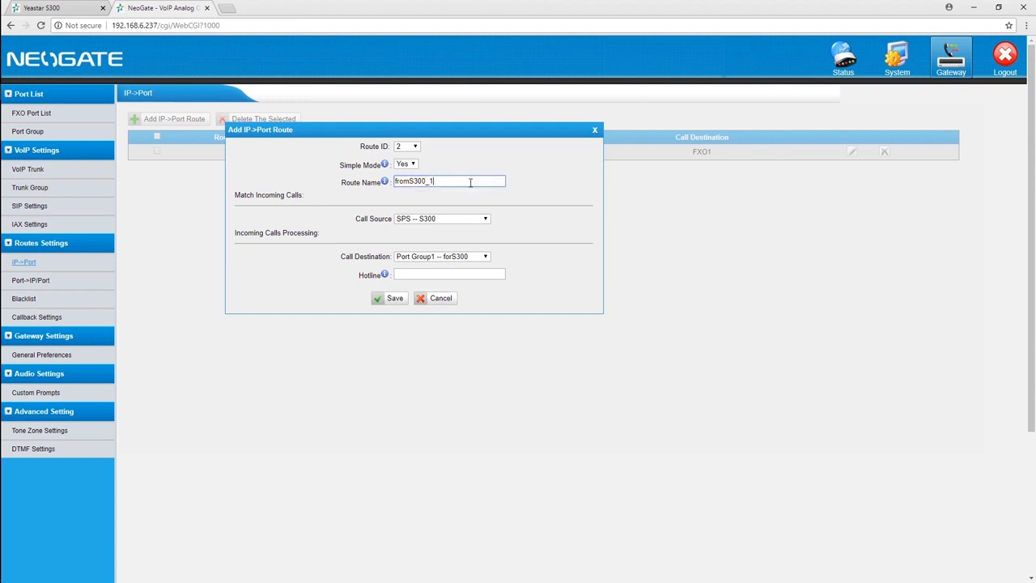
{"action": "left_click", "coordinate": [394, 298]}
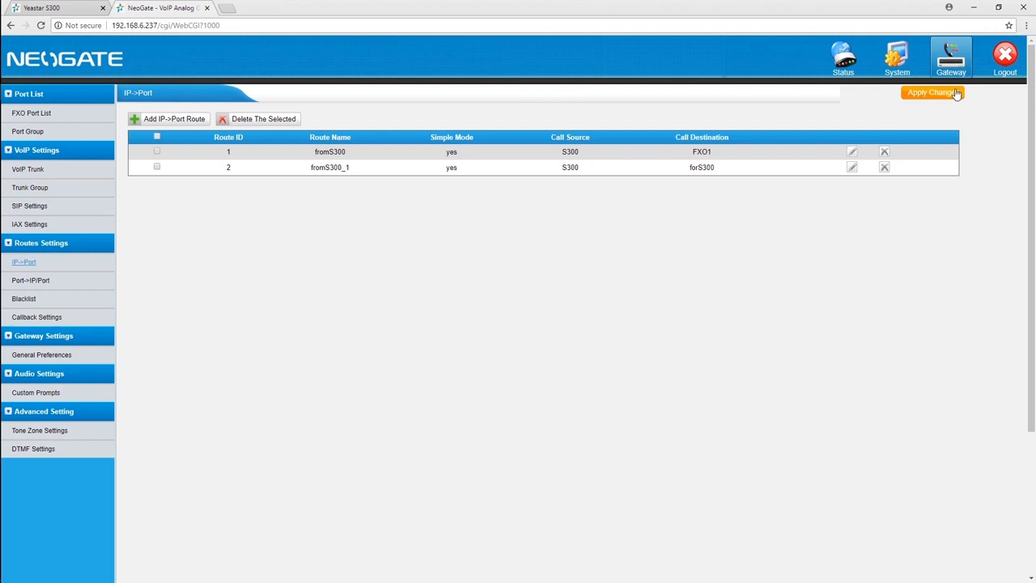
{"action": "left_click", "coordinate": [955, 93]}
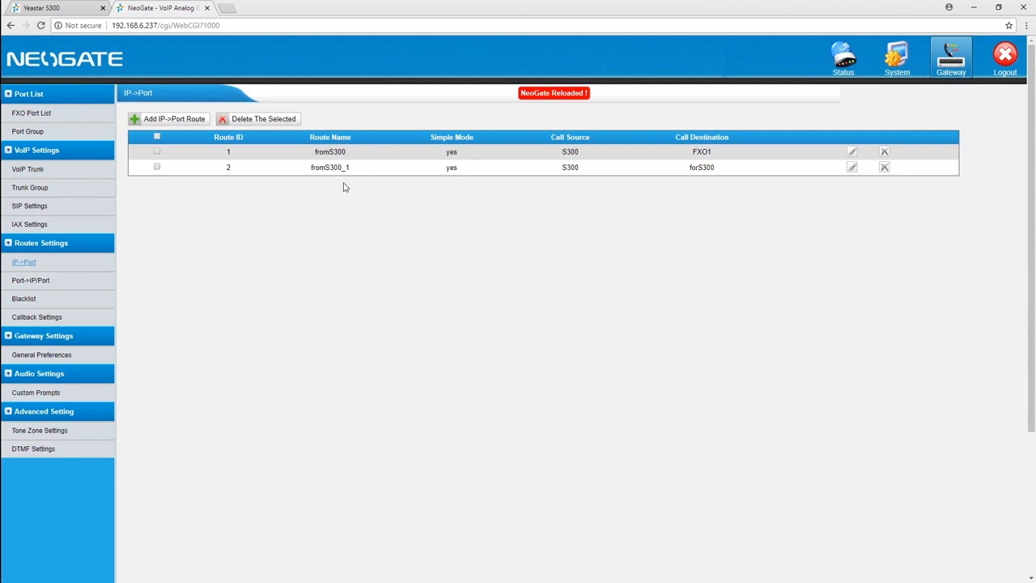
Step: Start a Port->IP/Port route named toS300 with call source Port Group1 -- forS300
{"action": "left_click", "coordinate": [93, 283]}
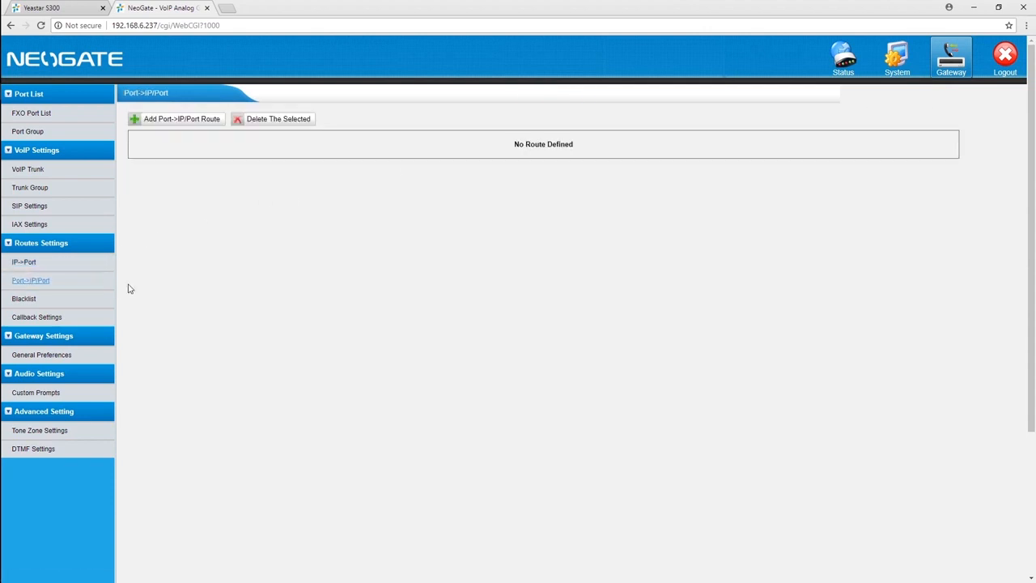
{"action": "left_click", "coordinate": [183, 121]}
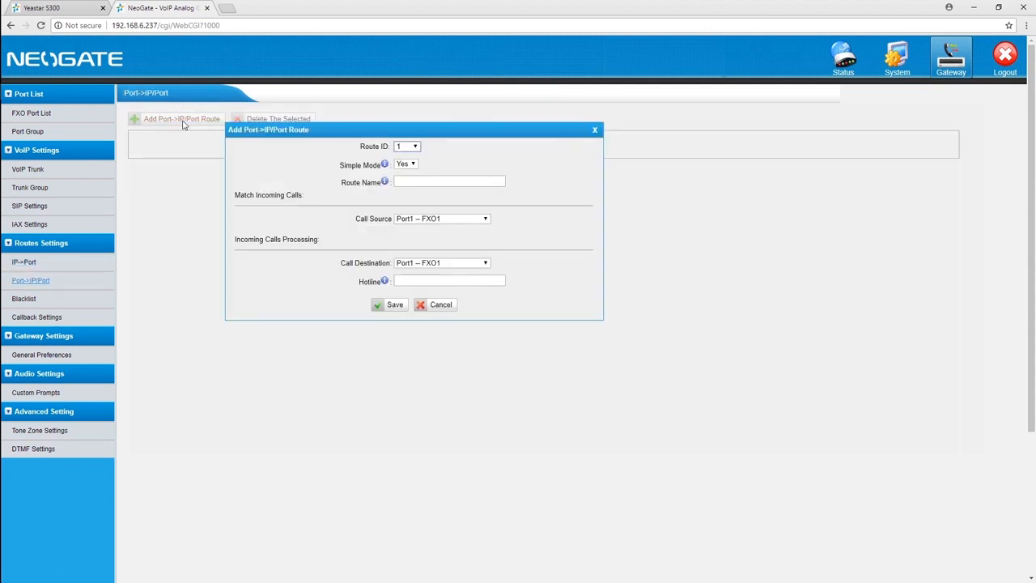
{"action": "left_click", "coordinate": [484, 218]}
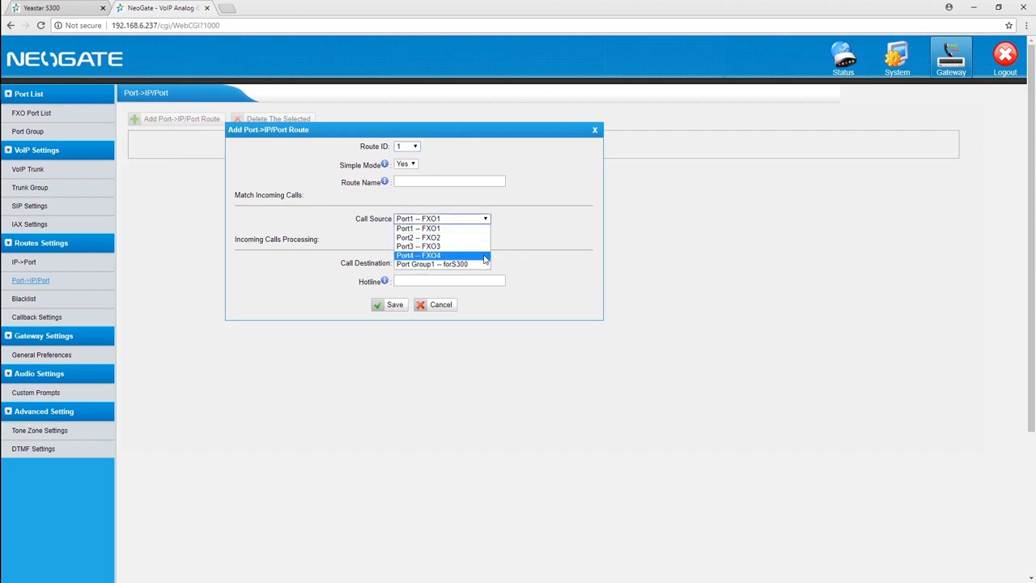
{"action": "left_click", "coordinate": [486, 264]}
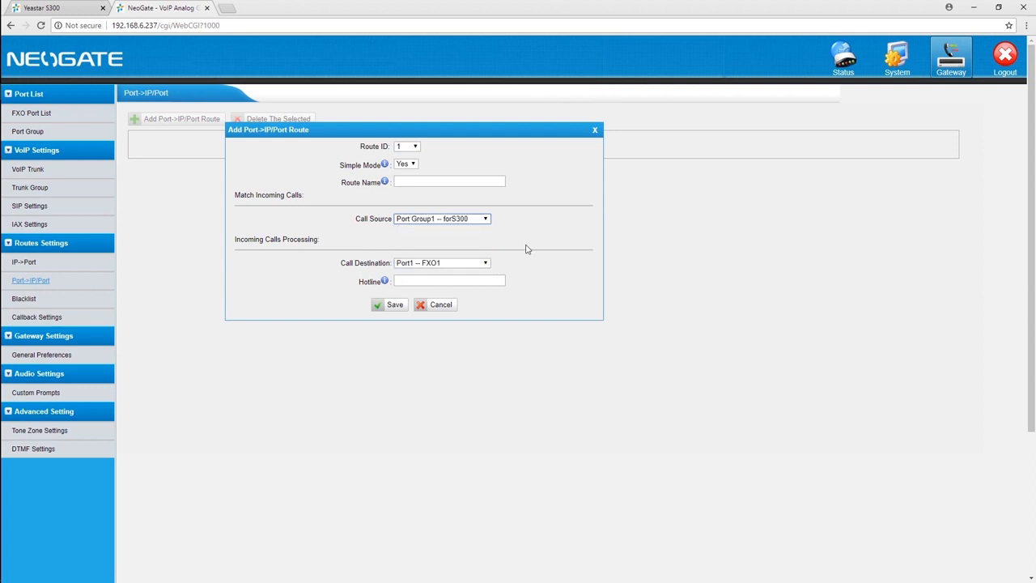
{"action": "left_click", "coordinate": [497, 182]}
{"action": "type", "text": "t"}
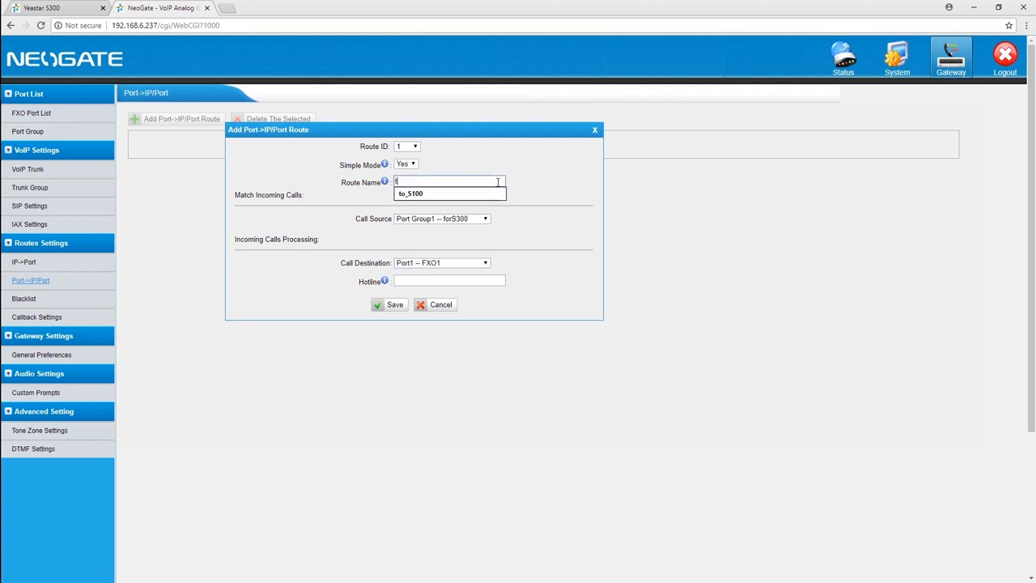
{"action": "type", "text": "oS300"}
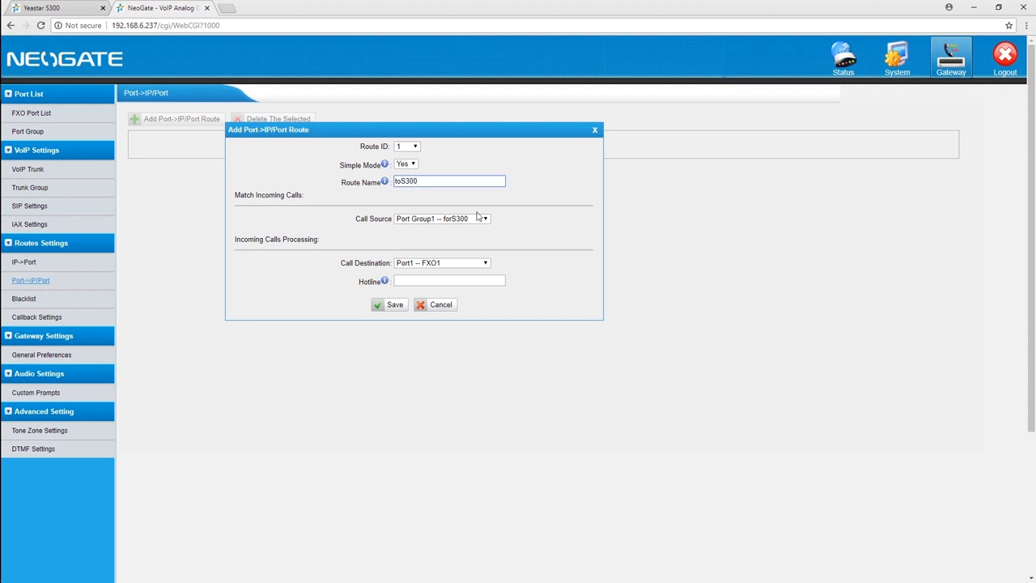
Step: Set the toS300 route's hotline to 999 and its call destination to SPS -- S300
{"action": "left_click", "coordinate": [479, 280]}
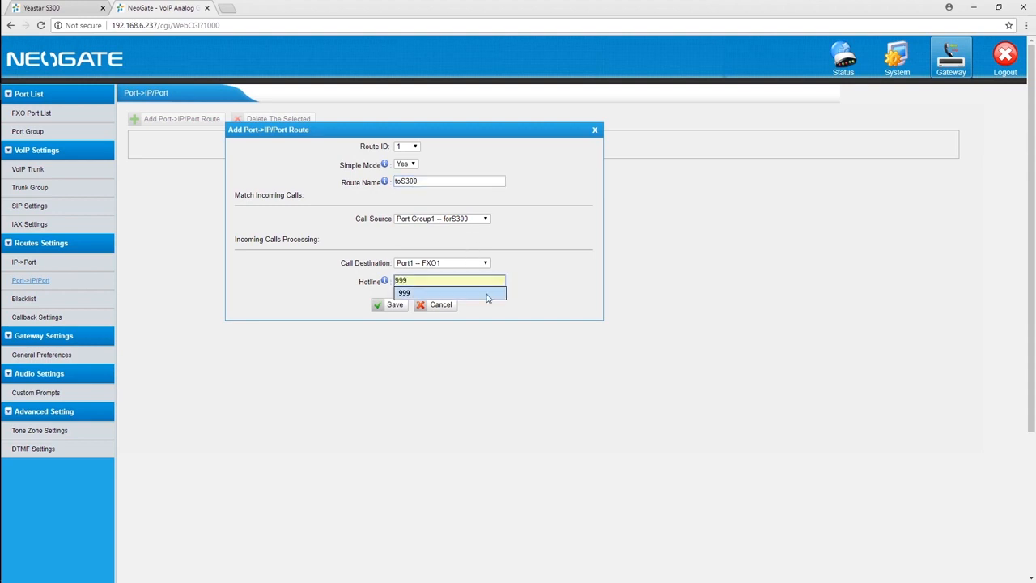
{"action": "left_click", "coordinate": [487, 293]}
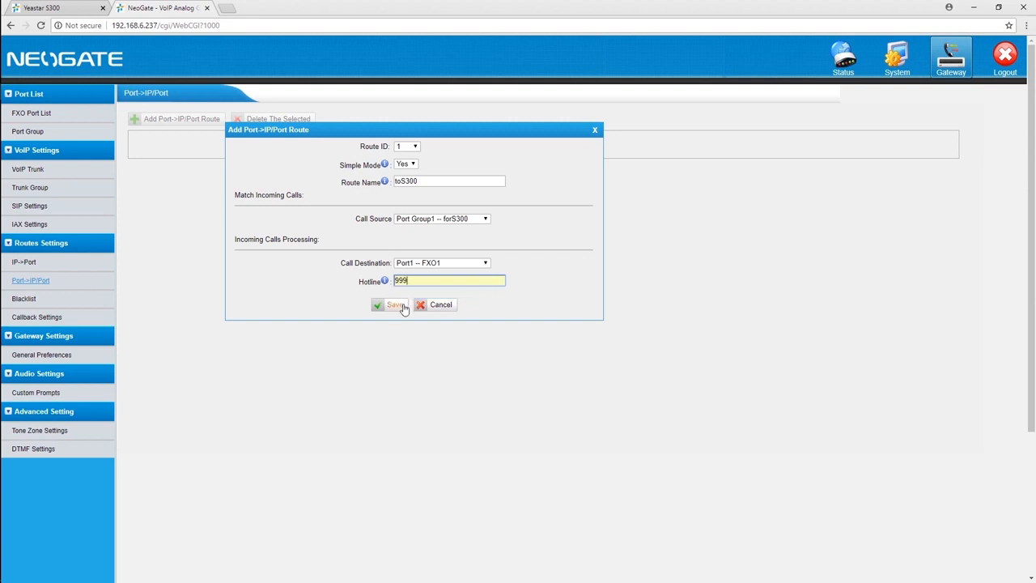
{"action": "left_click", "coordinate": [485, 267]}
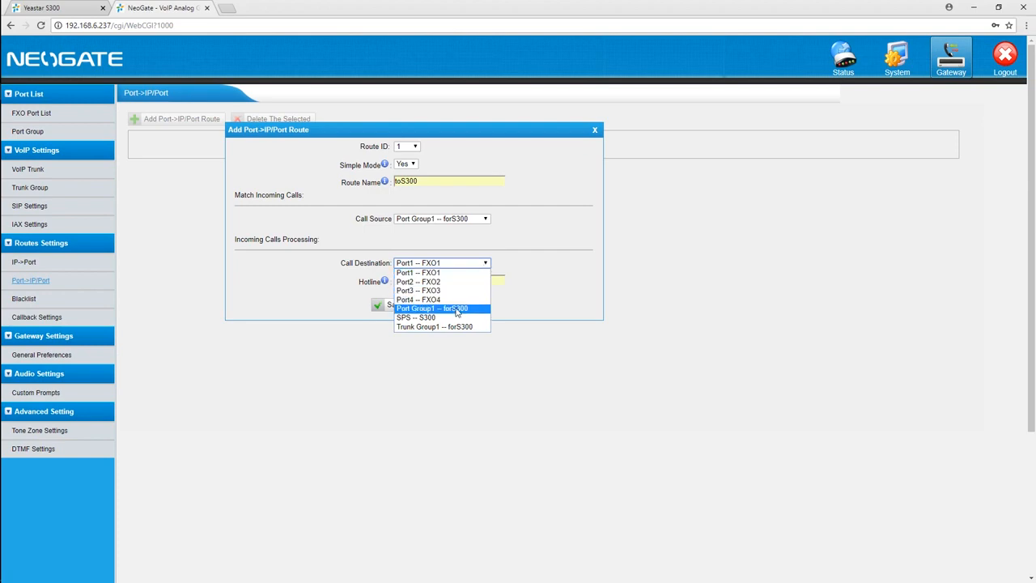
{"action": "left_click", "coordinate": [454, 318]}
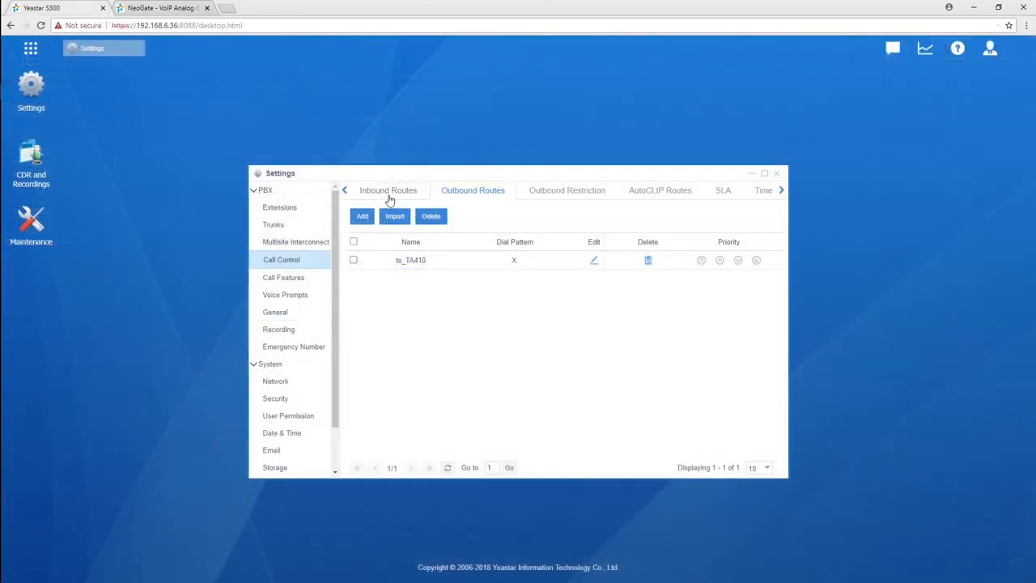
Step: Switch to the Yeastar S300 and start an inbound route named from_TA410 with DID pattern 999
{"action": "left_click", "coordinate": [362, 217]}
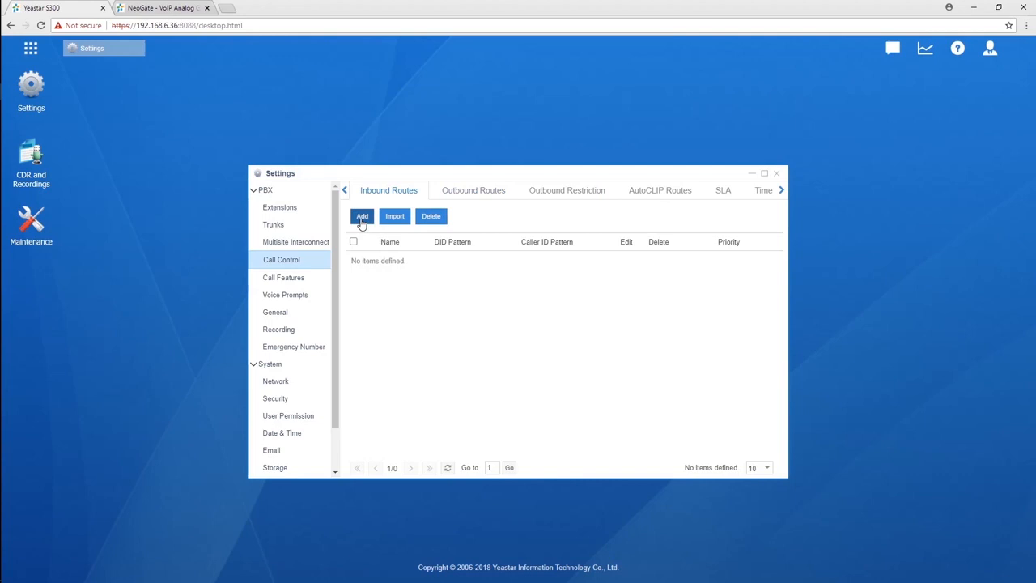
{"action": "left_click", "coordinate": [423, 236]}
{"action": "type", "text": "999"}
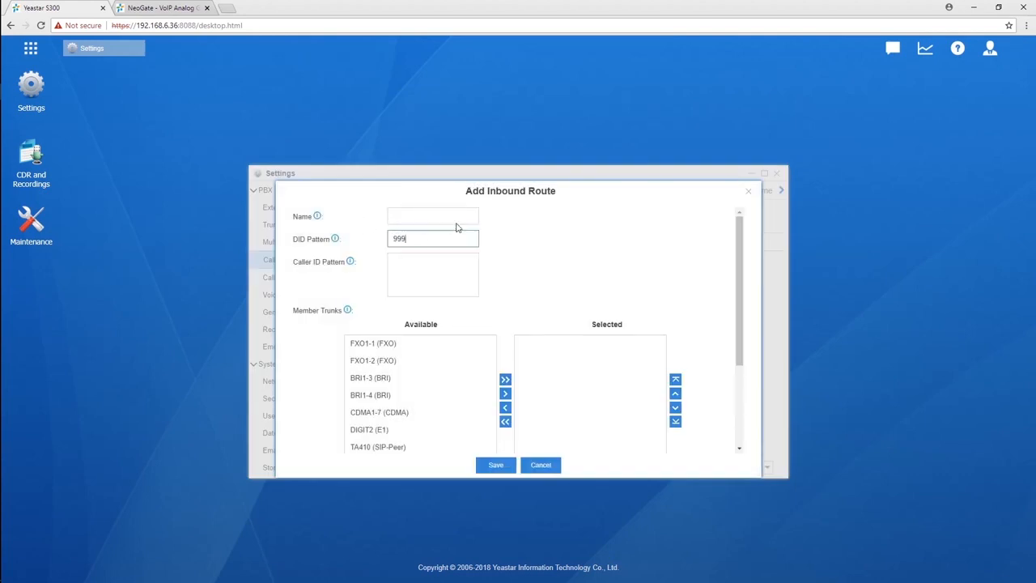
{"action": "left_click", "coordinate": [460, 217]}
{"action": "type", "text": "from"}
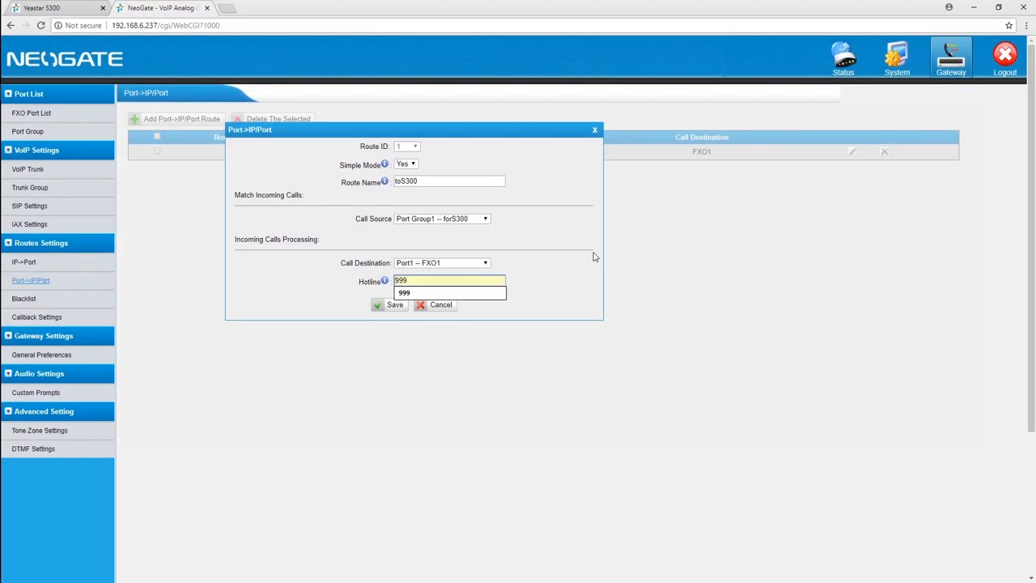
Step: Switch to the NeoGate gateway, clear the hotline of the toS300 route and save the route
{"action": "key", "text": "BackSpace"}
{"action": "key", "text": "BackSpace"}
{"action": "key", "text": "BackSpace"}
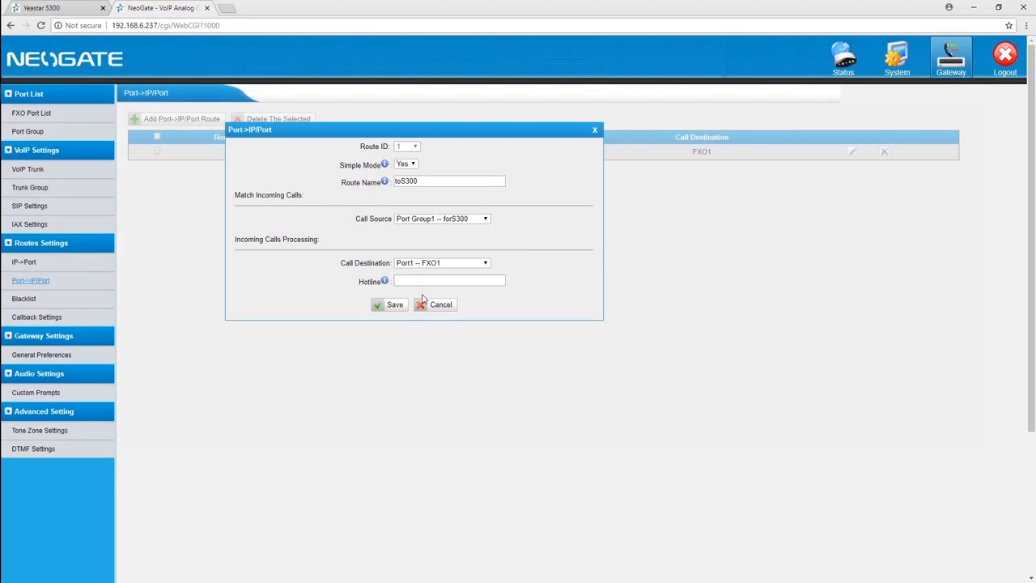
{"action": "left_click", "coordinate": [396, 305]}
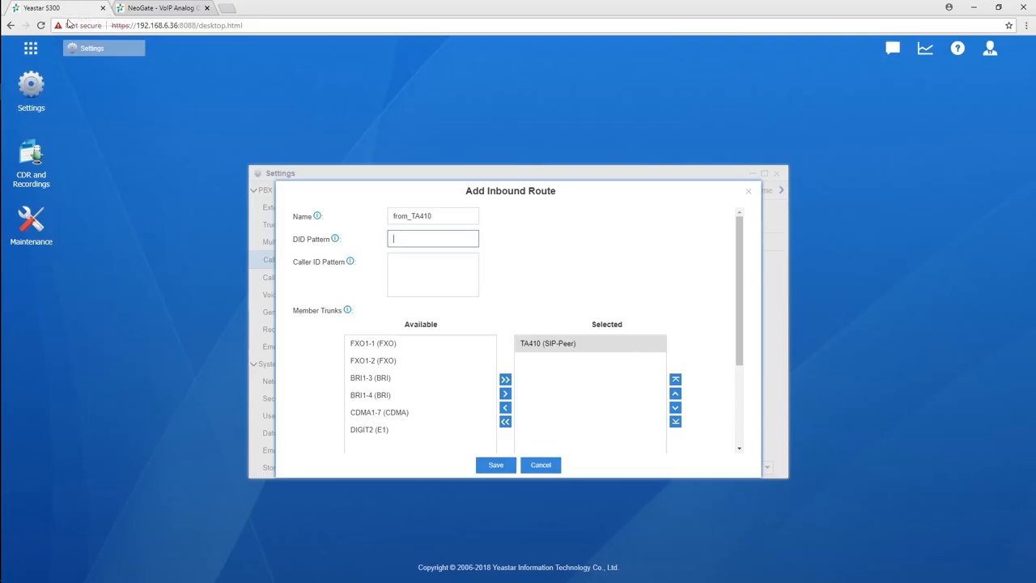
Step: Switch to the S300, save the from_TA410 inbound route with destination IVR 6500, apply the changes and close Settings
{"action": "left_click", "coordinate": [396, 344]}
{"action": "scroll", "coordinate": [684, 386], "scroll_direction": "down", "scroll_amount": 2}
{"action": "scroll", "coordinate": [684, 386], "scroll_direction": "down", "scroll_amount": 1}
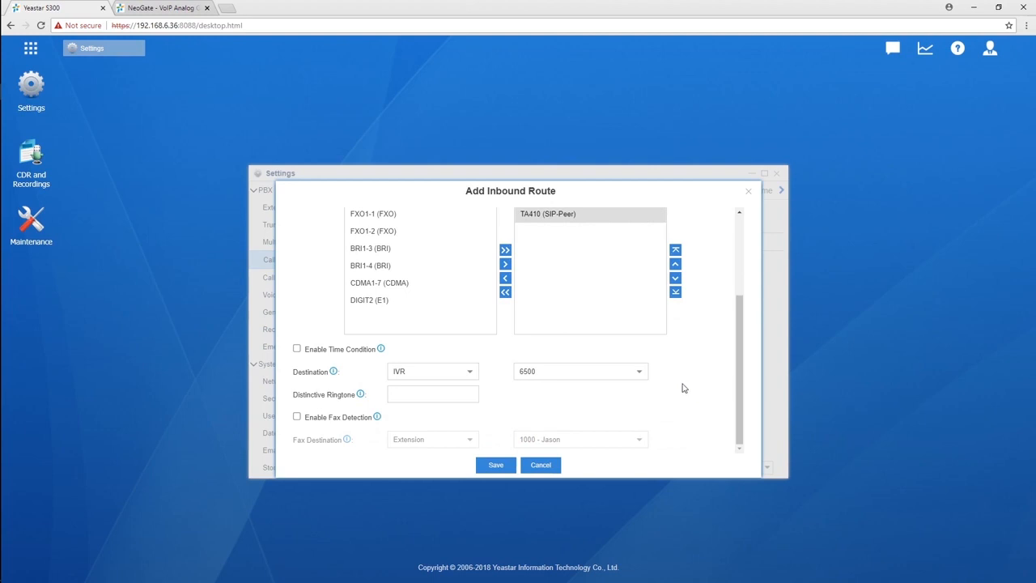
{"action": "left_click", "coordinate": [506, 465]}
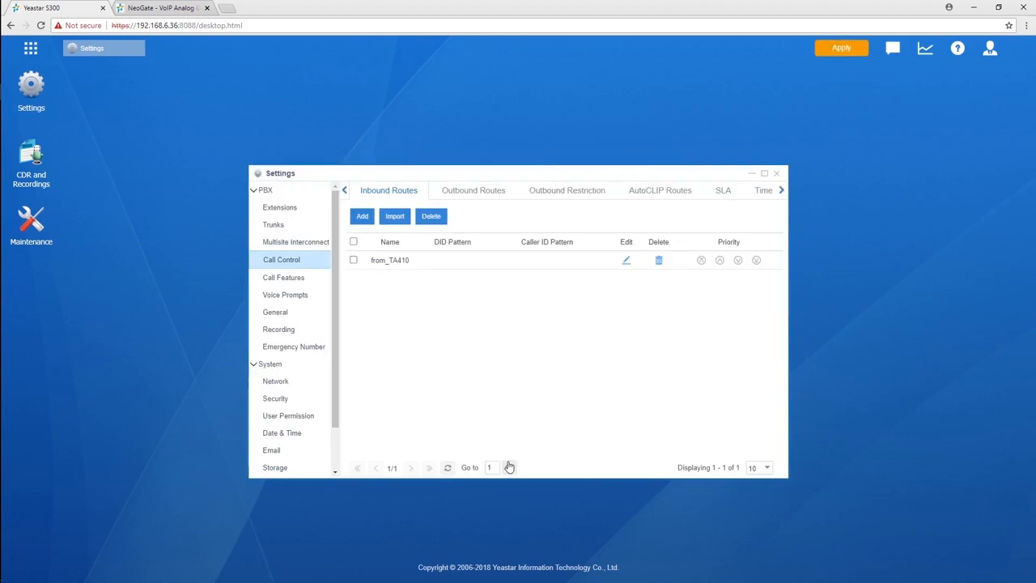
{"action": "left_click", "coordinate": [841, 49]}
{"action": "left_click", "coordinate": [778, 175]}
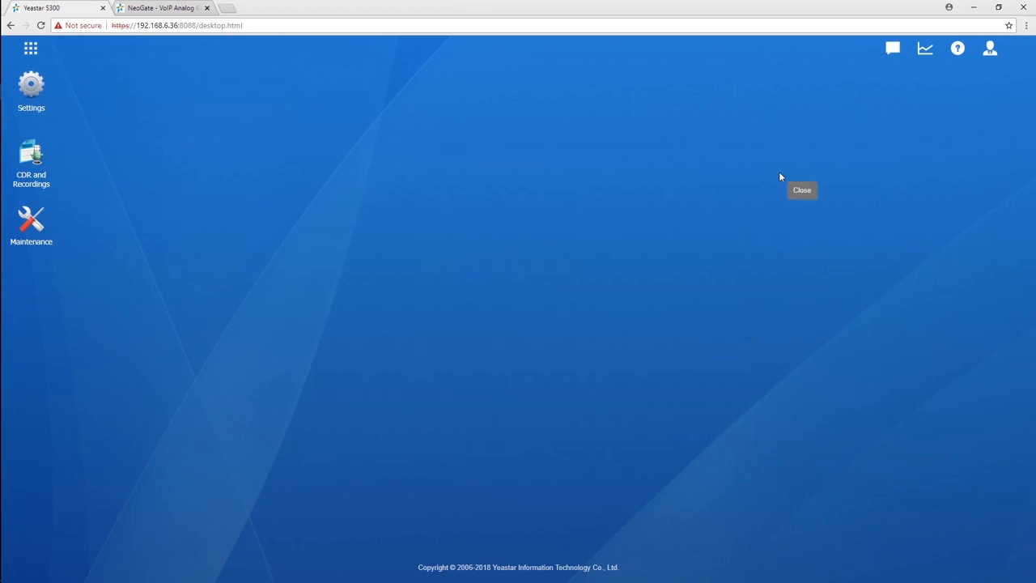